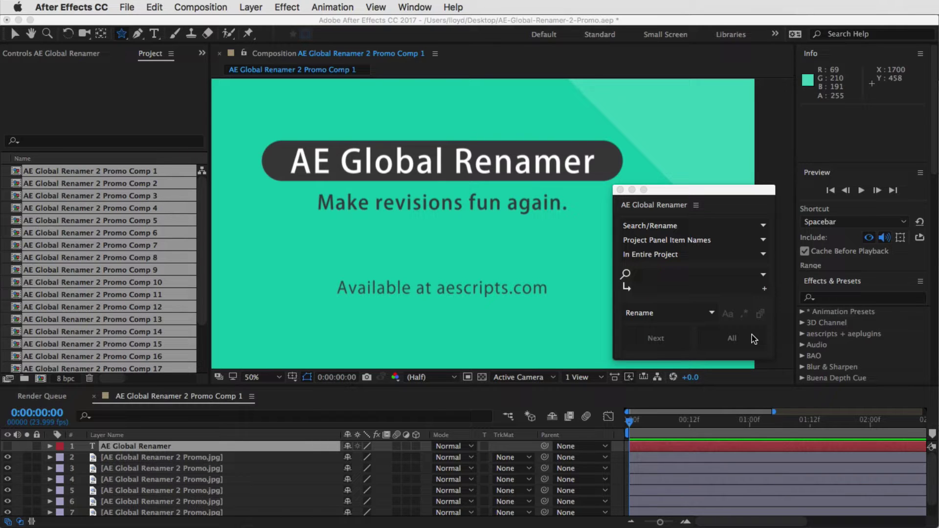
Resize the floating AE Global Renamer window and move it clear of the composition view, over the Preview panel.
click(771, 359)
drag(771, 358, 732, 353)
drag(676, 186, 843, 95)
drag(901, 254, 934, 273)
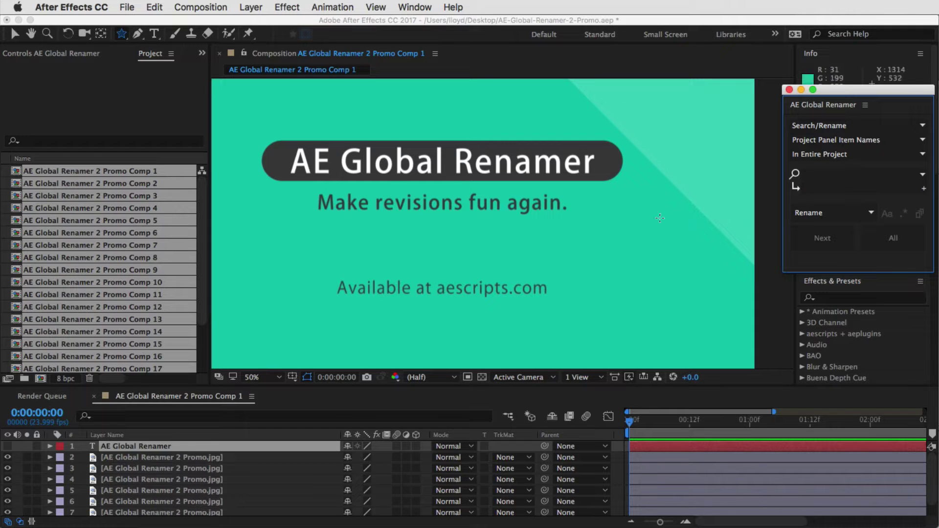
Rename Global to Local in all project panel item names across the entire project, and undo the renaming.
click(839, 175)
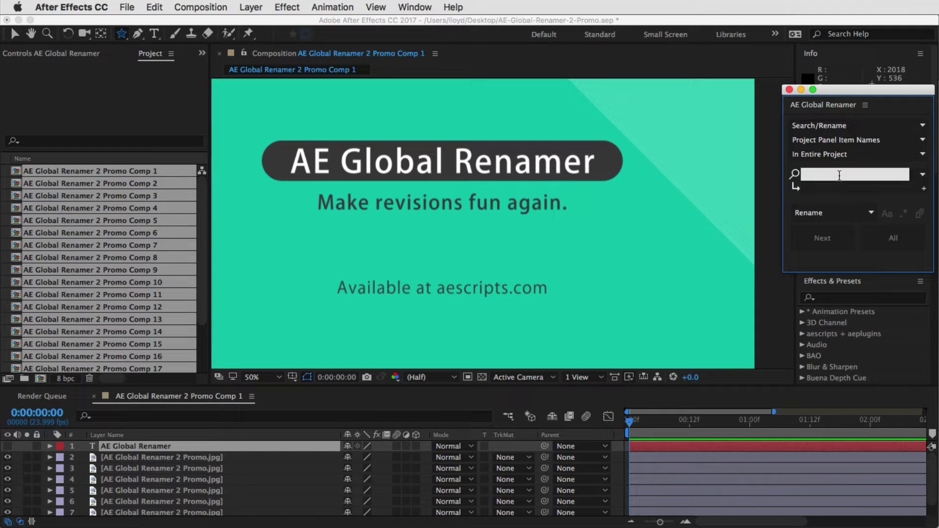
text(c)
click(855, 187)
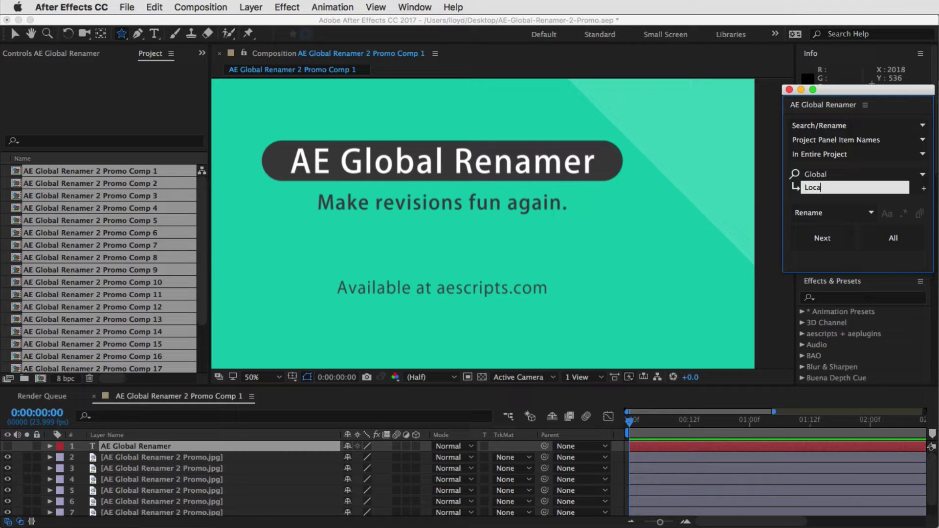
click(834, 212)
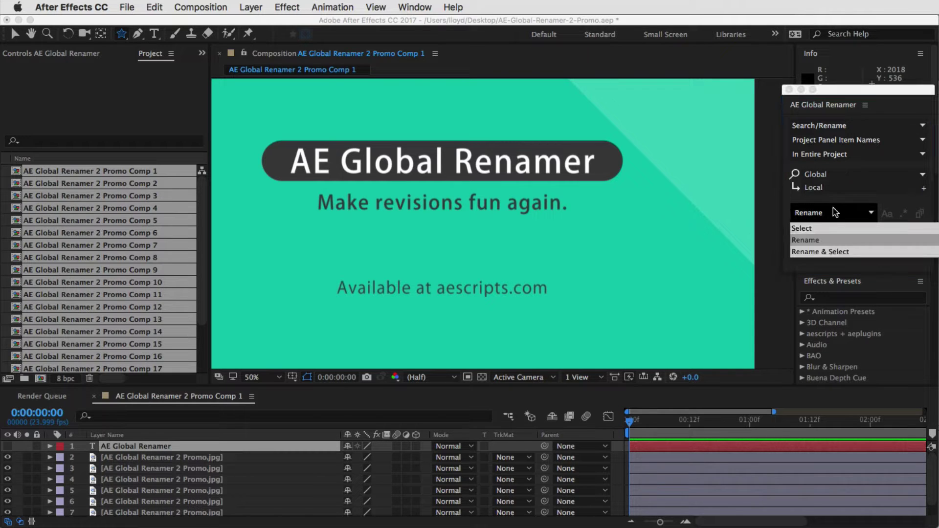
click(823, 241)
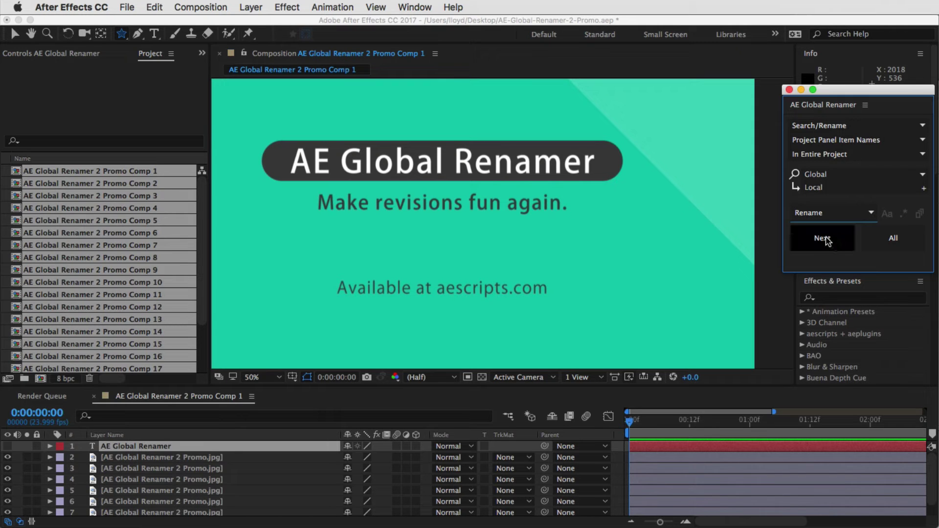
click(895, 241)
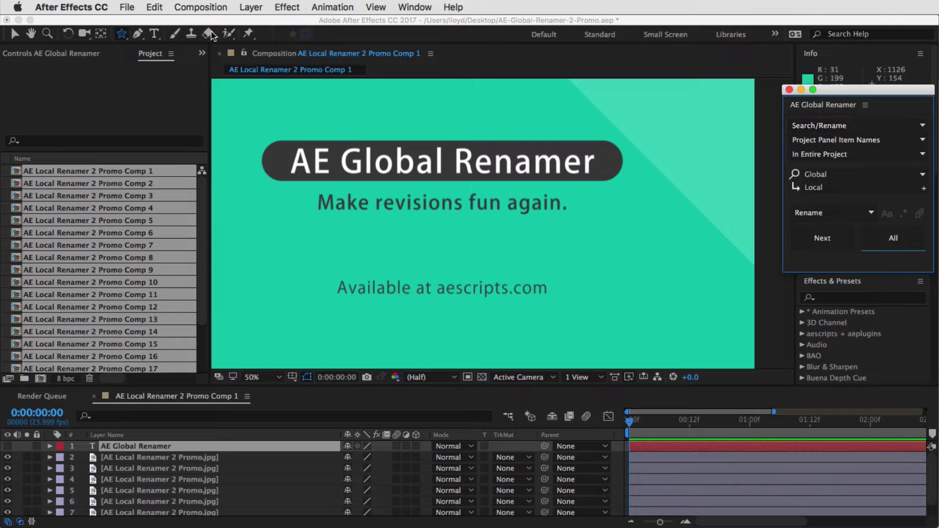
click(155, 7)
click(159, 22)
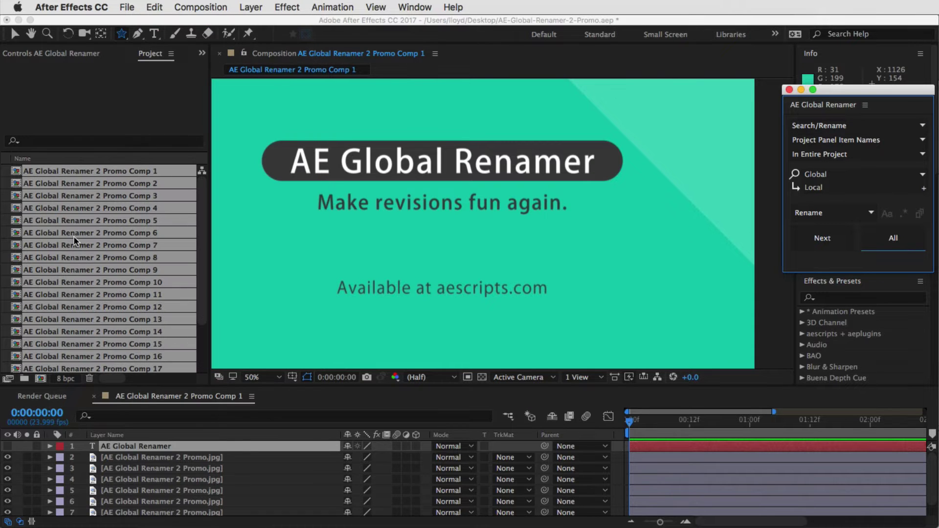
Switch the renamer to Add Prefix/Suffix mode and clear the Global and Local entries.
click(840, 126)
click(825, 152)
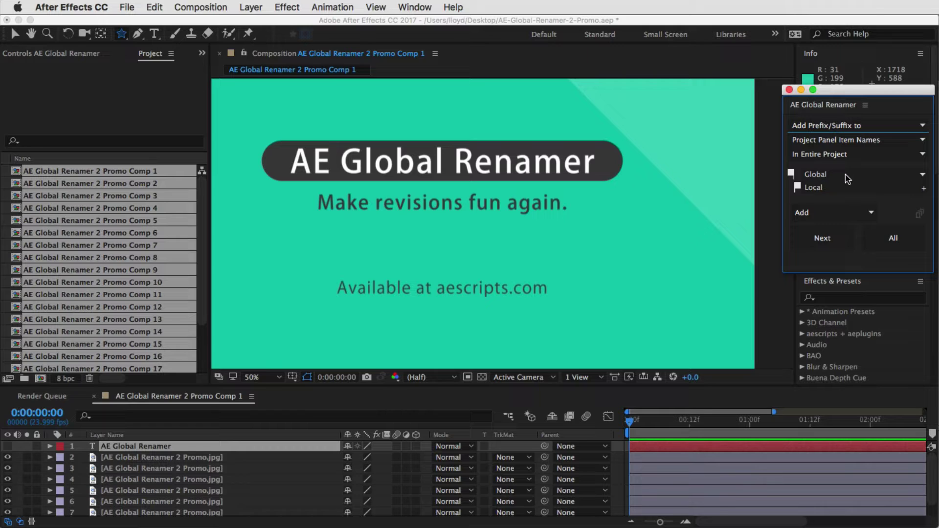
click(815, 174)
click(816, 187)
key(BackSpace)
key(BackSpace)
key(BackSpace)
key(BackSpace)
key(BackSpace)
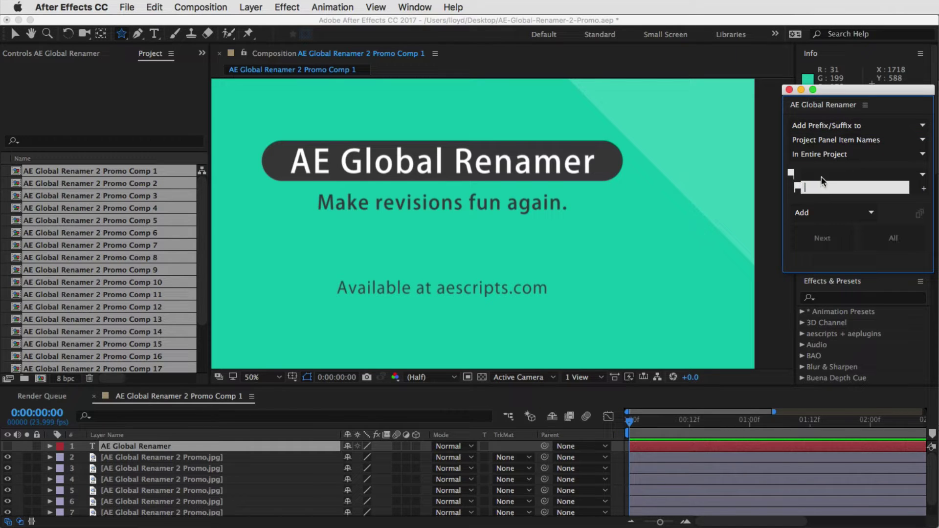
Add the suffix _Final to the next project item's name and select the renamed composition in the project.
click(823, 176)
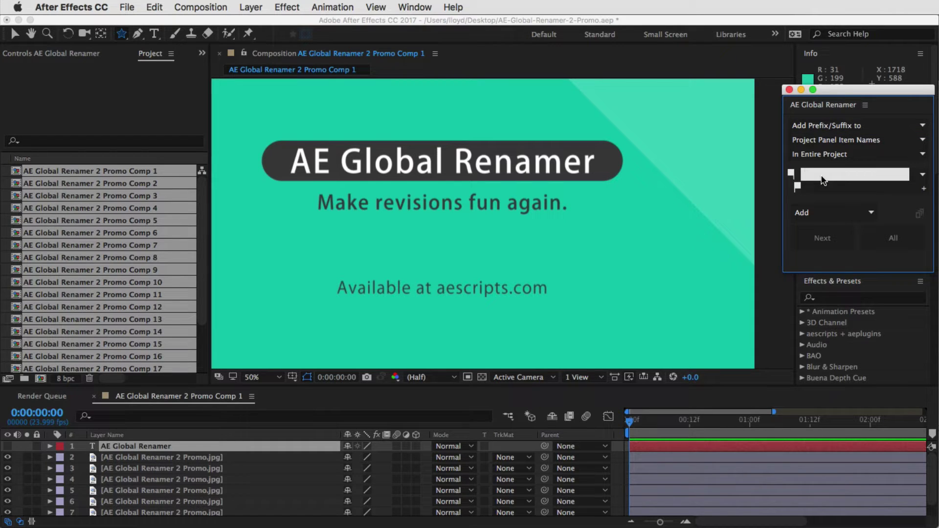
click(827, 191)
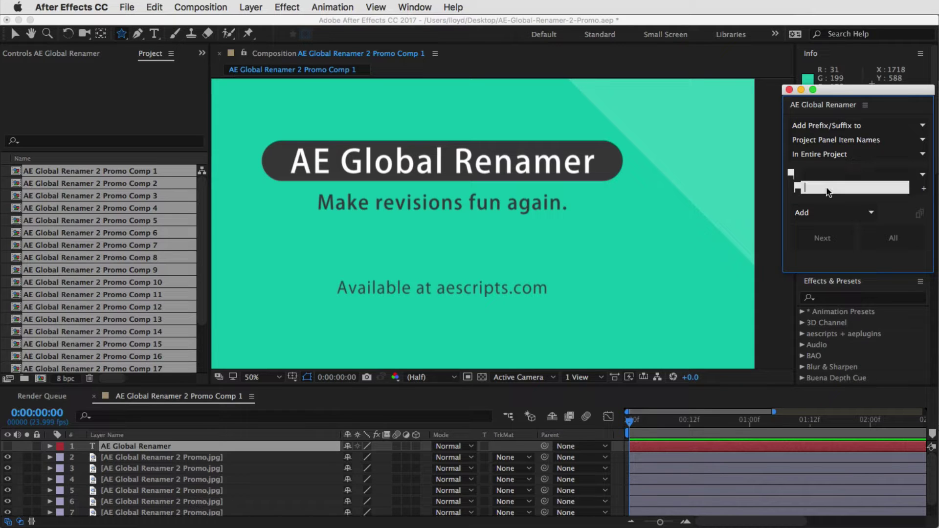
text(_Final)
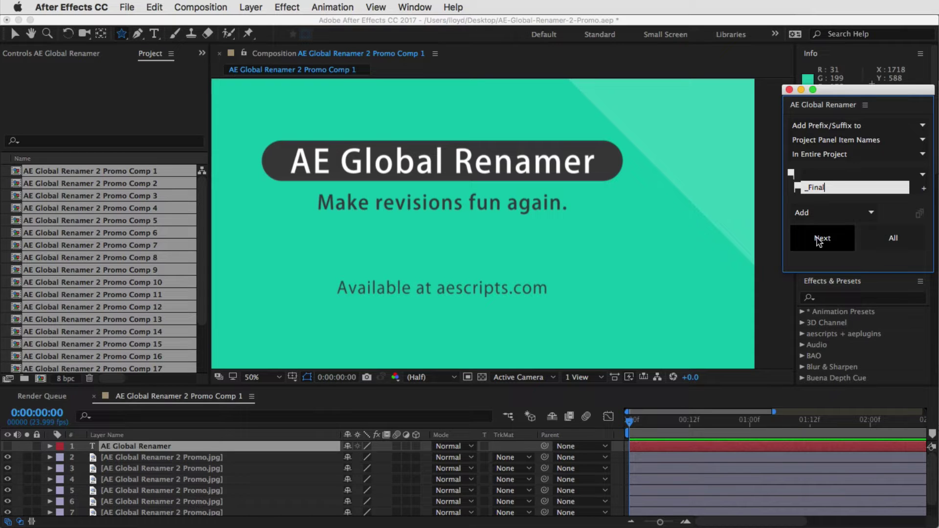
click(820, 240)
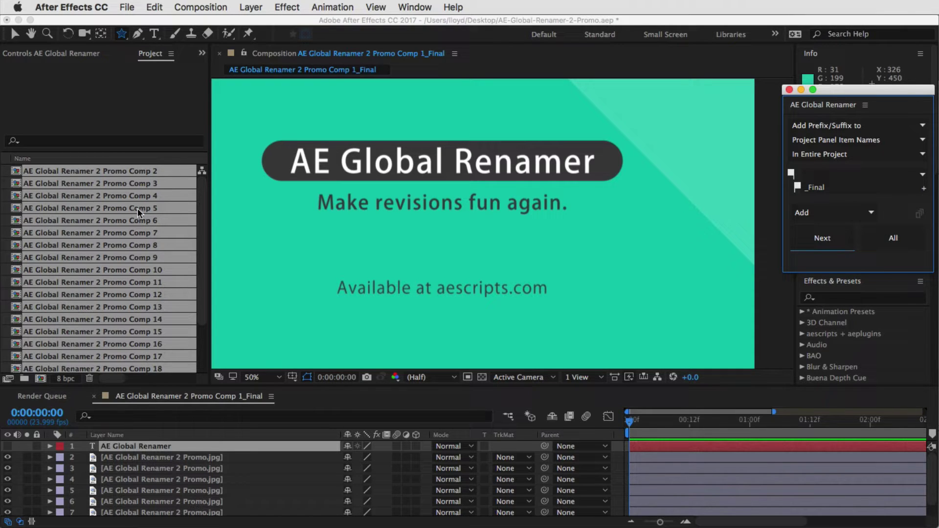
scroll(137, 220, down, 5)
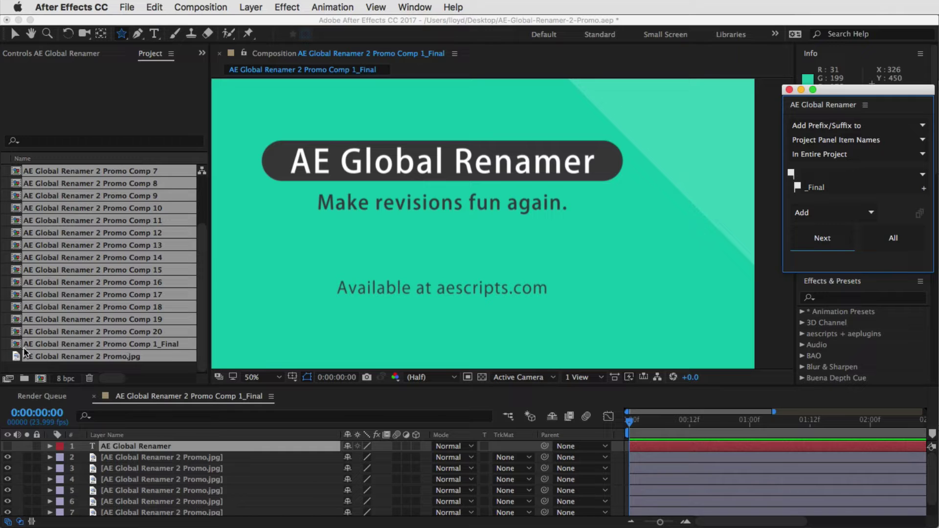
click(156, 345)
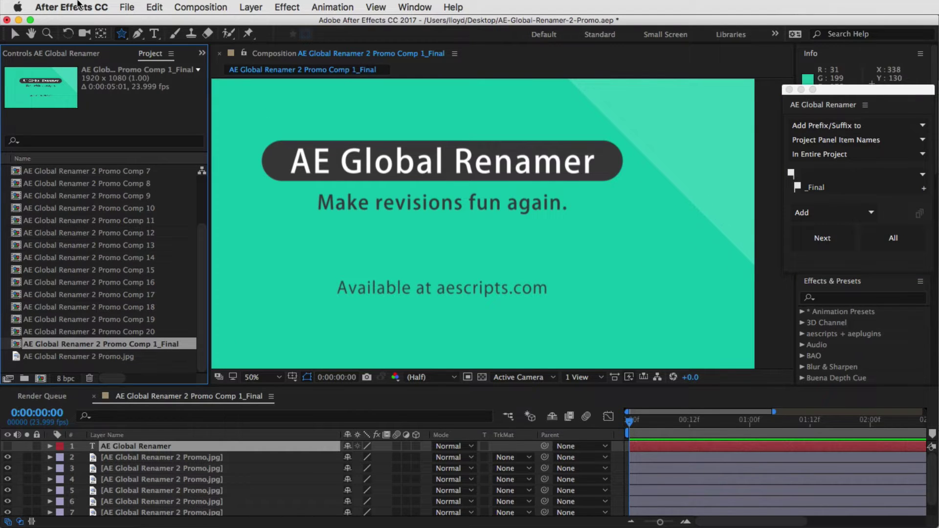
Undo the suffix addition and clear the suffix entry in the renamer.
click(155, 6)
click(166, 30)
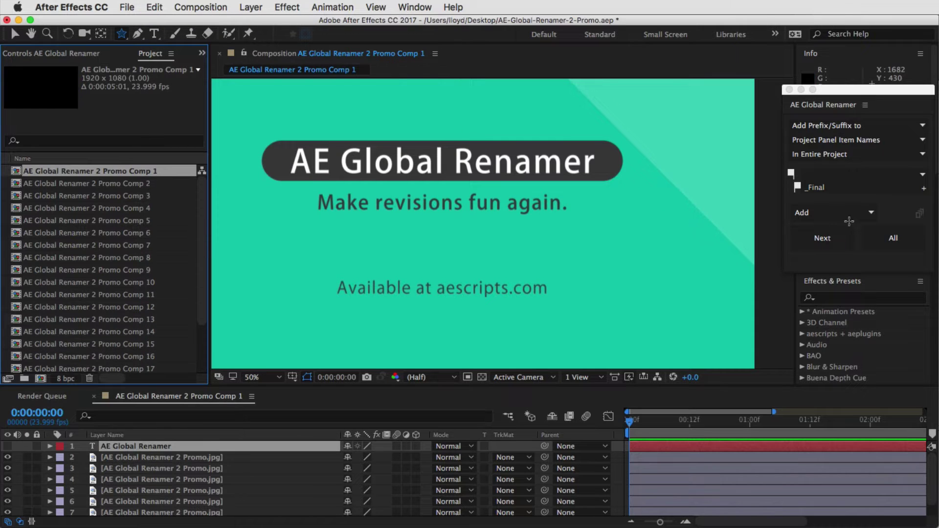
click(783, 187)
key(BackSpace)
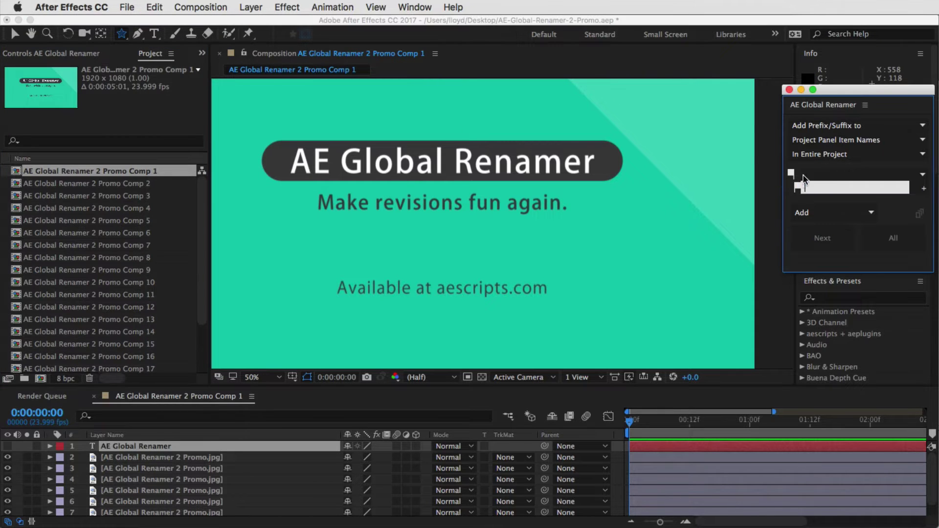
Add the prefix Pre_ to the next project item's name, and undo the prefix addition.
click(817, 174)
click(817, 175)
text(Pre_)
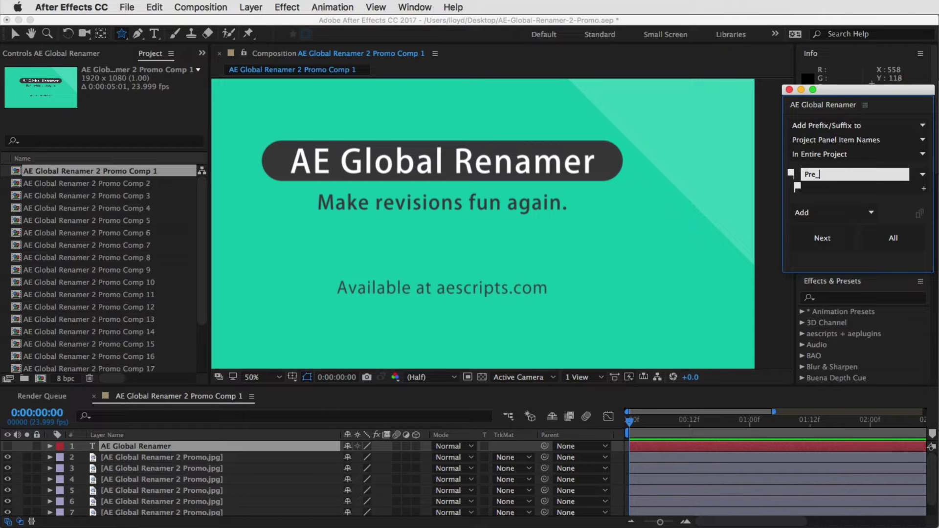
click(826, 238)
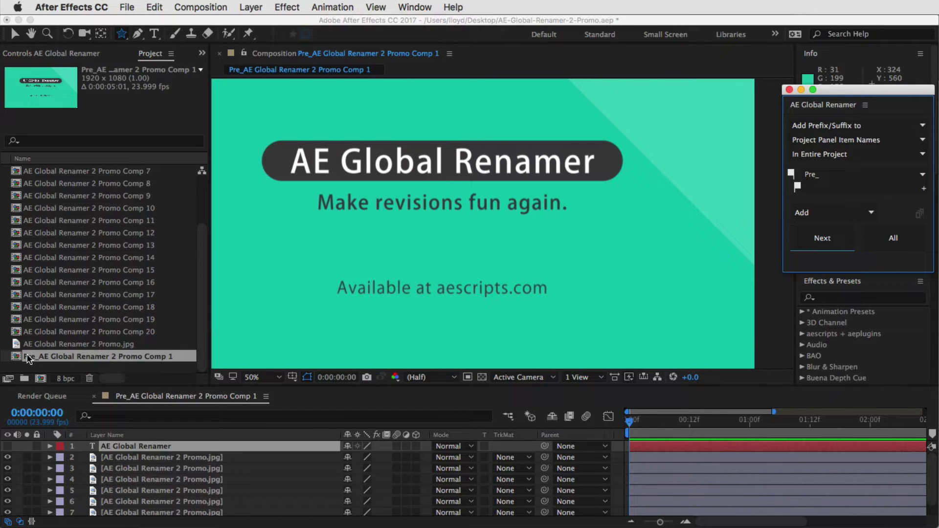
key(super+z)
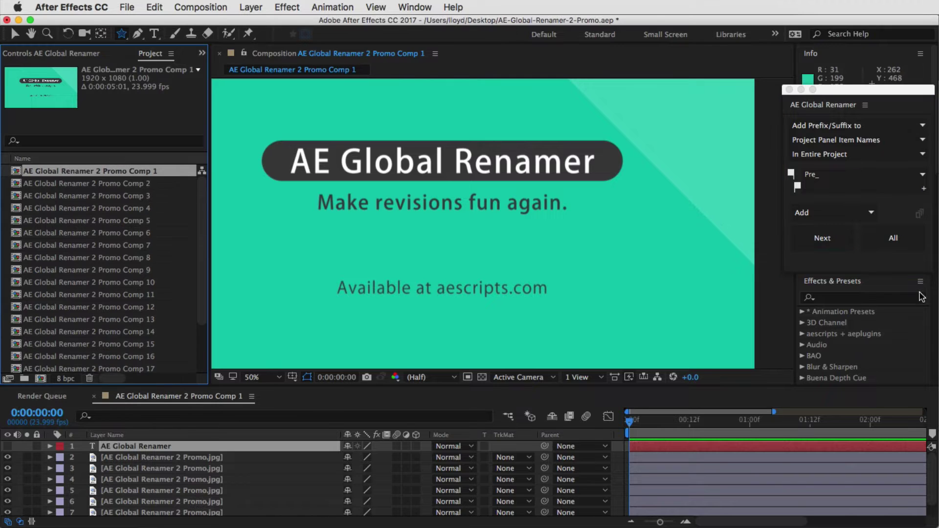
Clear the prefix entry and set the renamer's target to Layer Names.
click(831, 175)
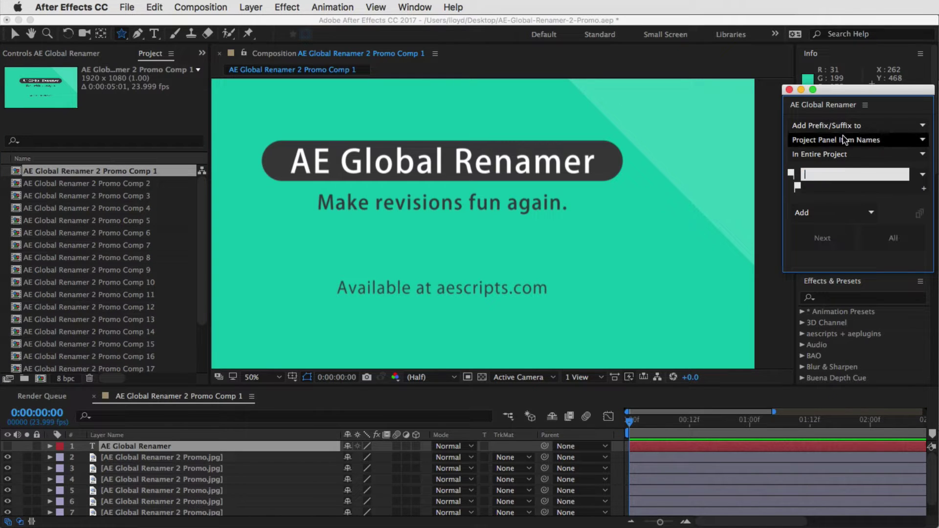
click(851, 126)
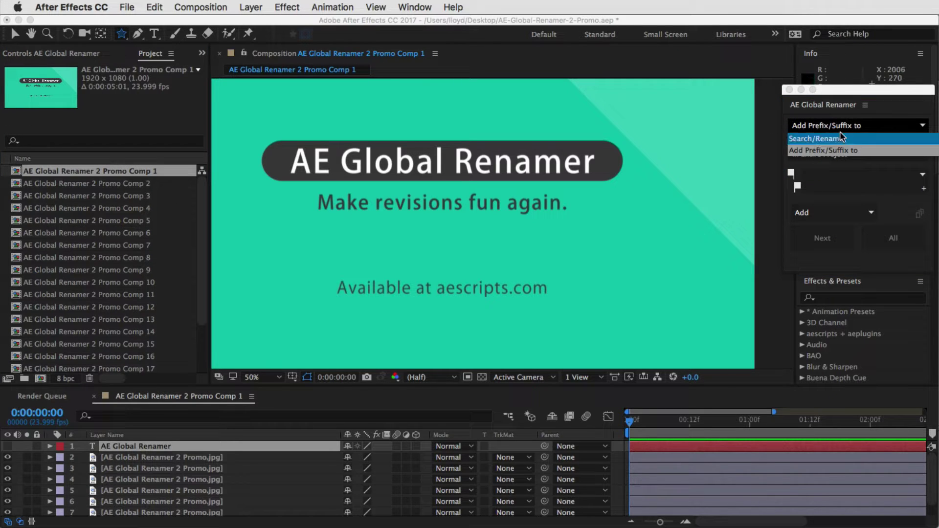
click(849, 155)
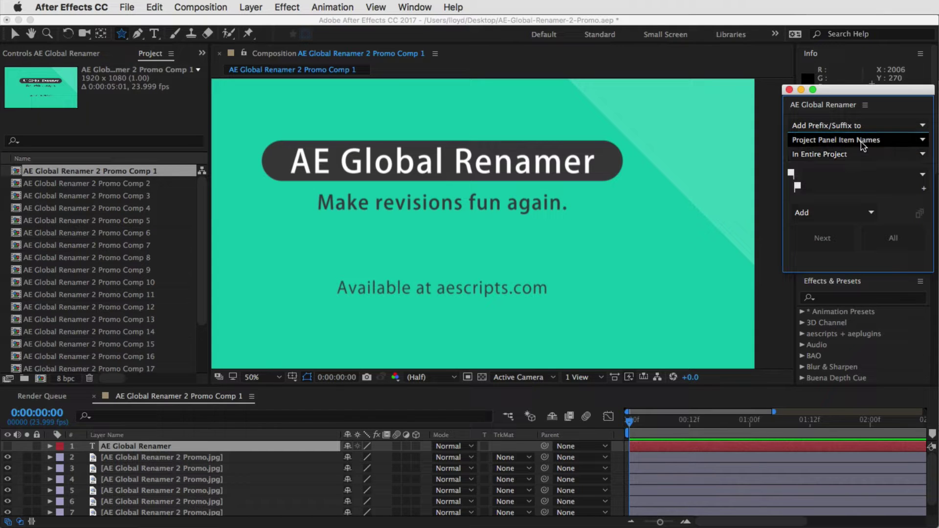
click(891, 142)
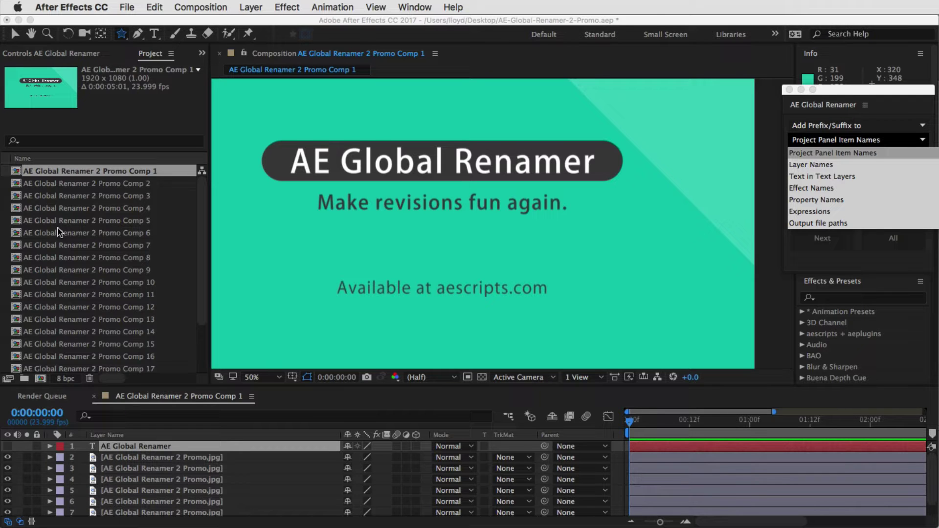
click(845, 168)
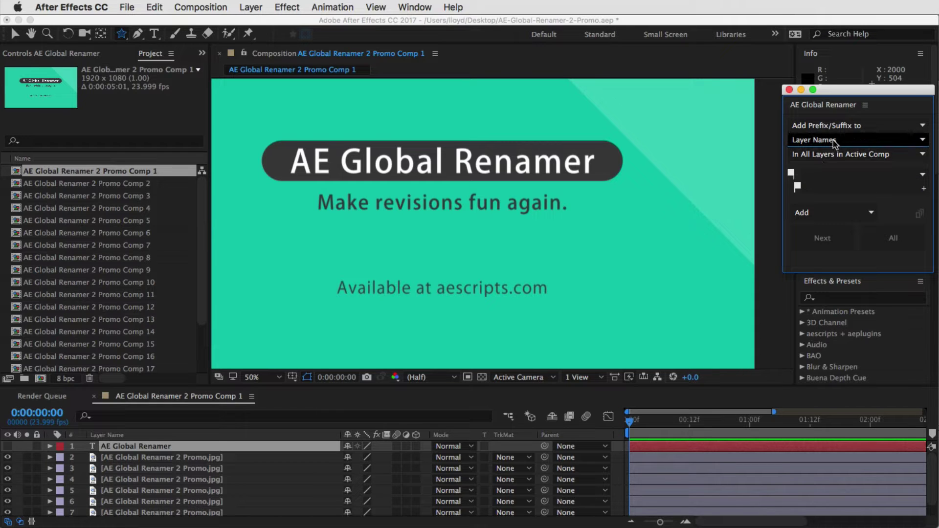
View the renamer's scope options and select layers 2 through 5 in the timeline.
click(915, 154)
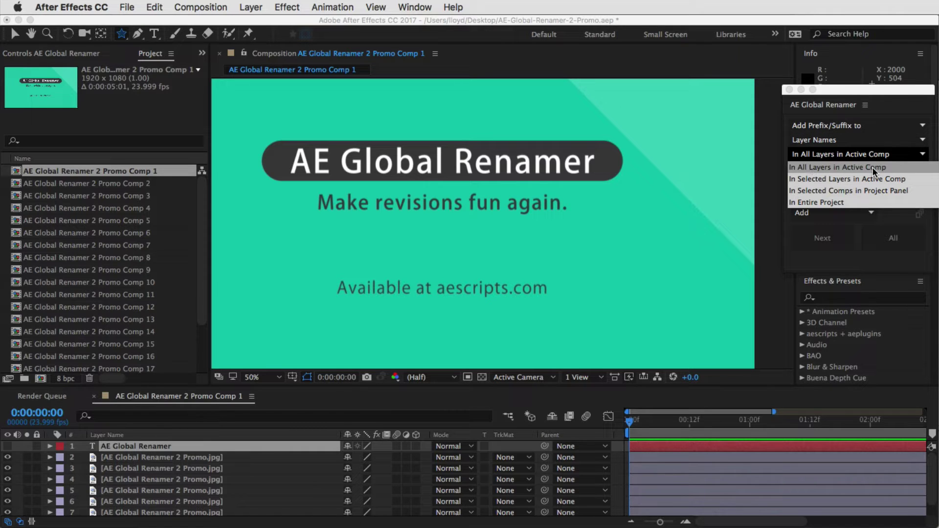
click(181, 462)
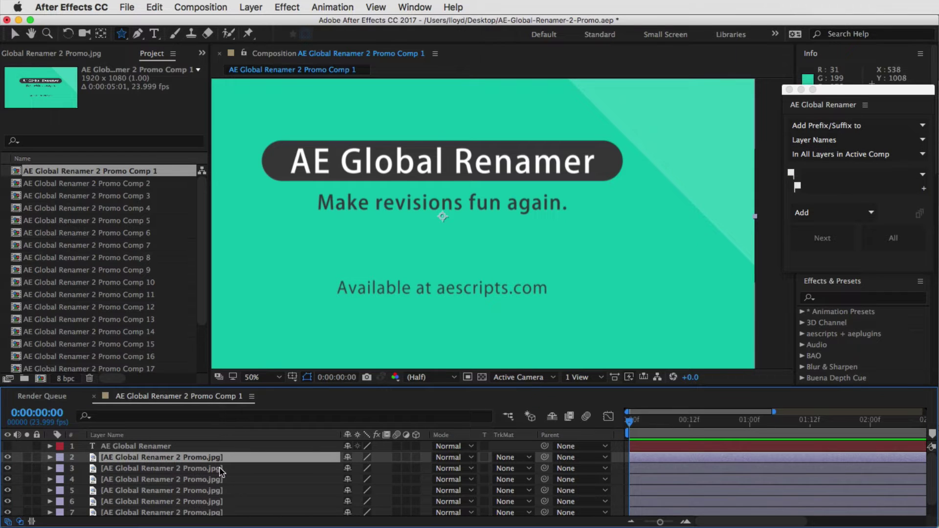
shift+click(182, 491)
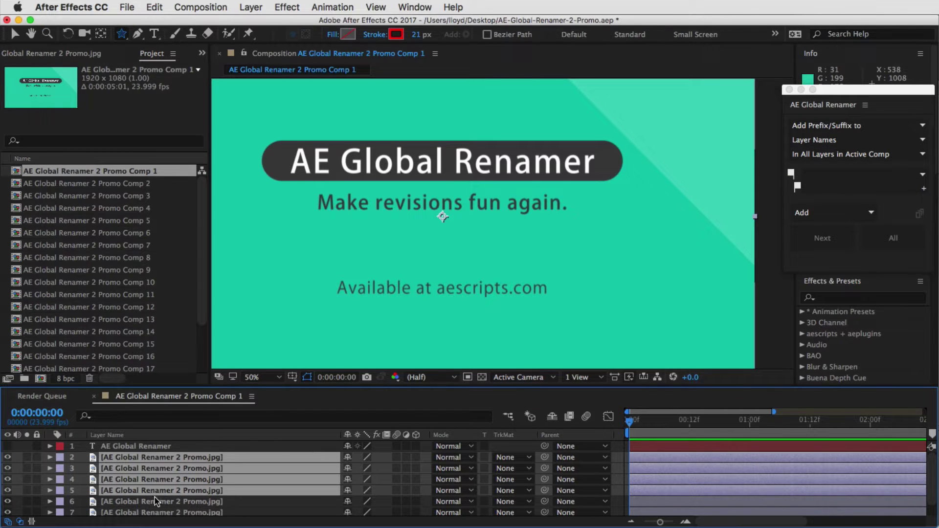
Switch to Search/Rename, enter Global as search text and Local as replacement, and select all matching layers in the active comp.
click(822, 126)
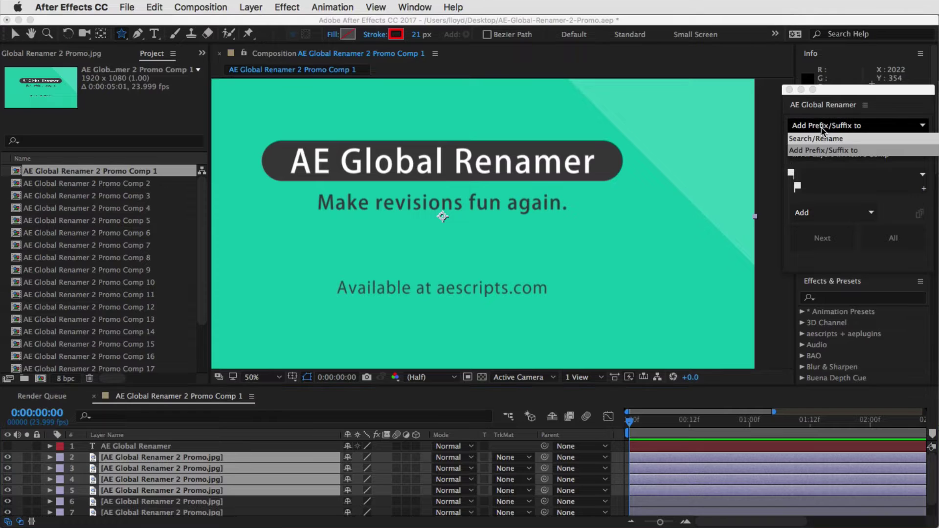
click(825, 132)
click(823, 173)
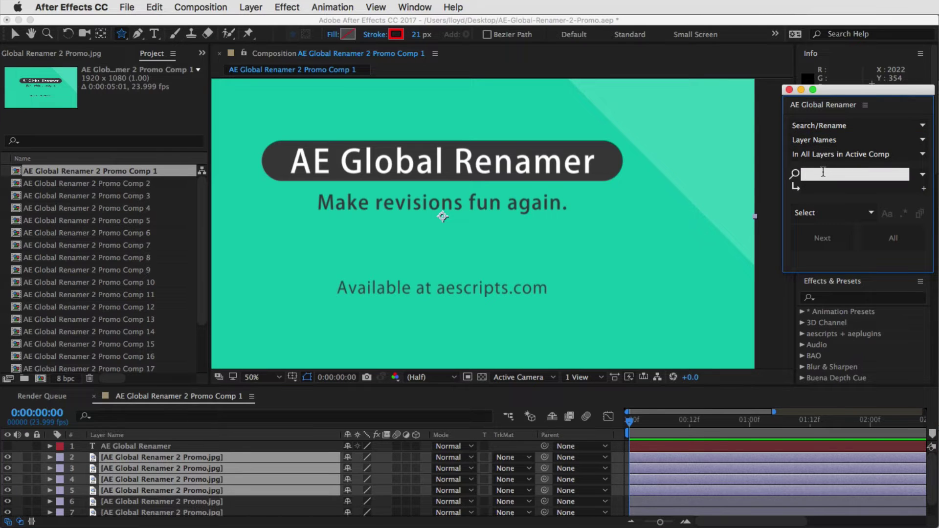
text(clobal)
key(Tab)
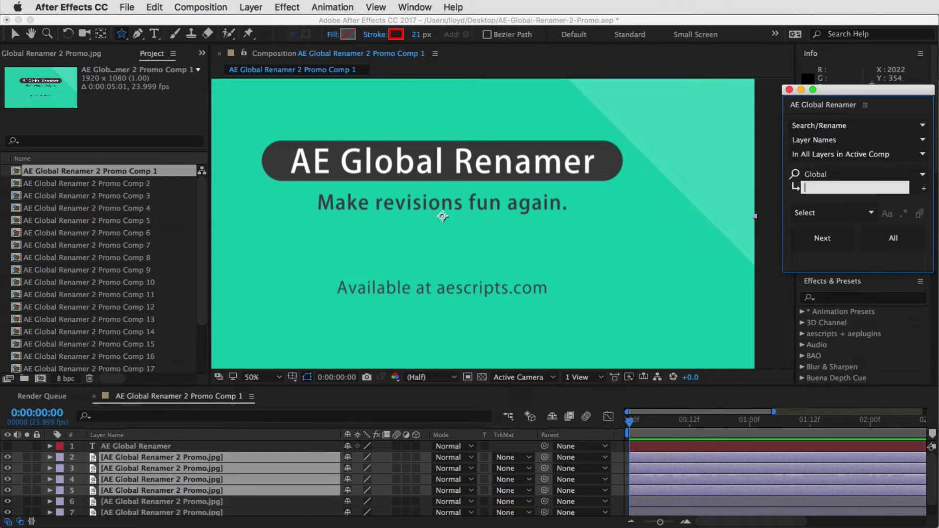
text(Local)
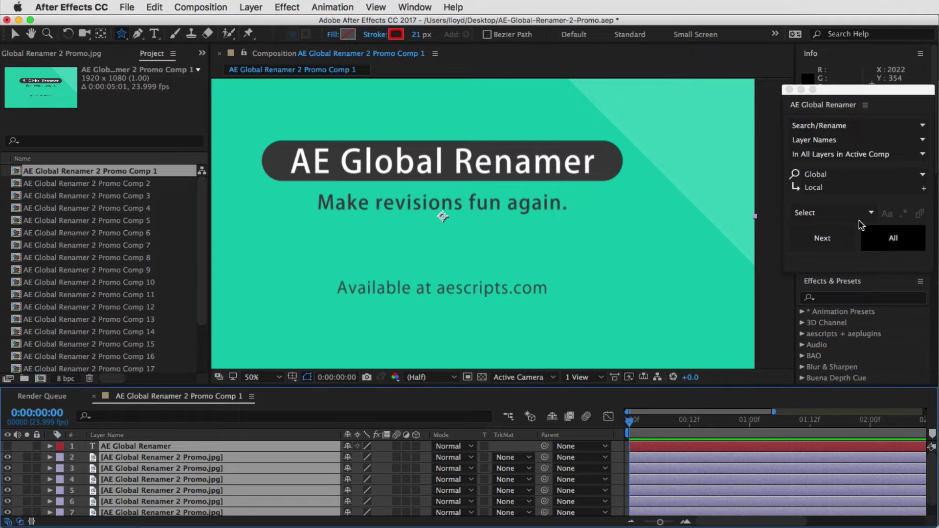
Set the renamer's action to Rename and select only layers 2 through 5 in the timeline.
click(833, 214)
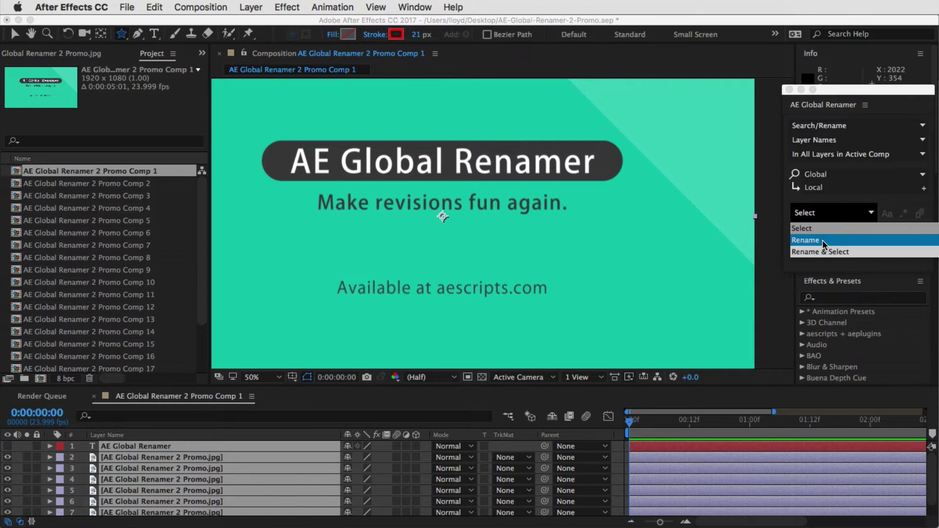
click(842, 243)
click(821, 238)
click(122, 459)
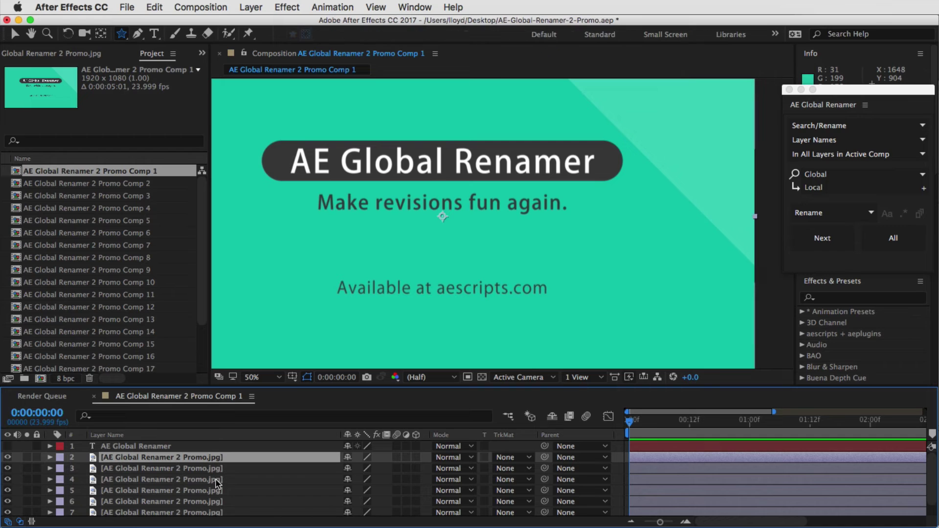
shift+click(202, 490)
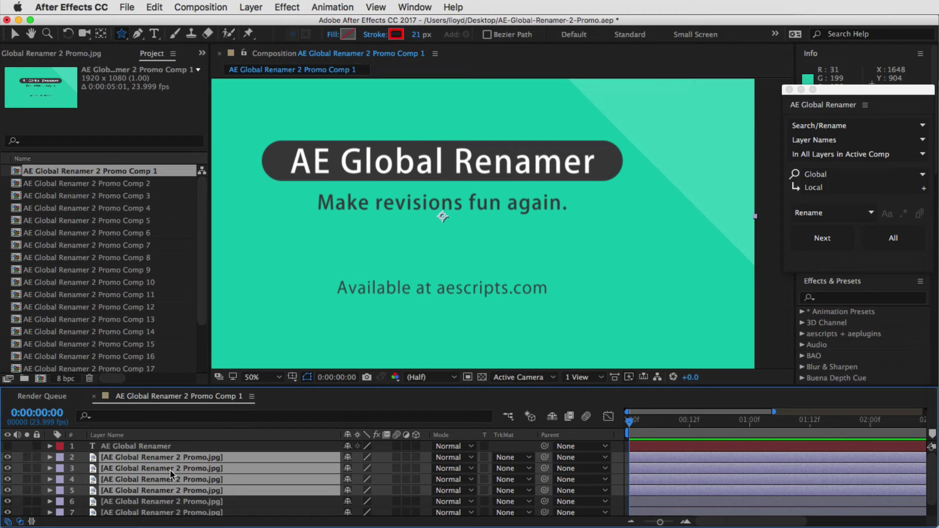
Replace Global with Local in the names of only the selected layers in the active comp.
click(841, 154)
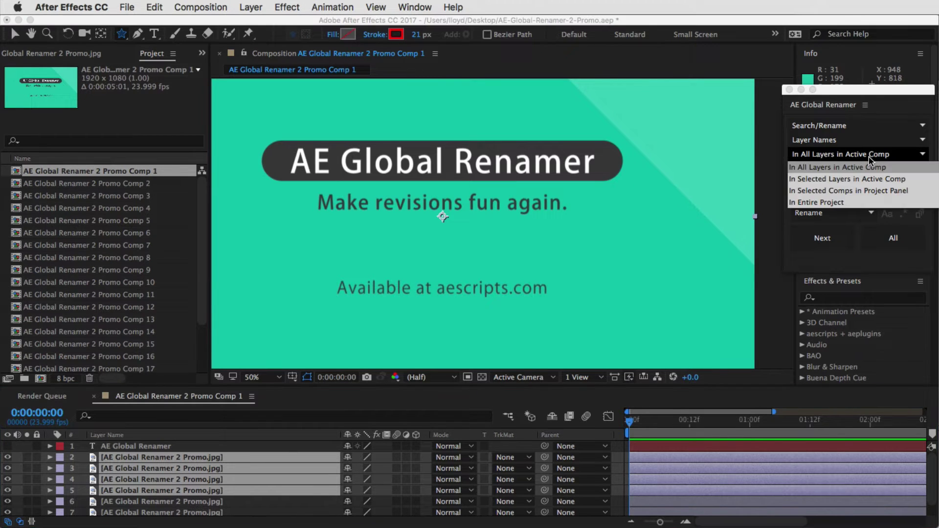
click(839, 180)
click(894, 239)
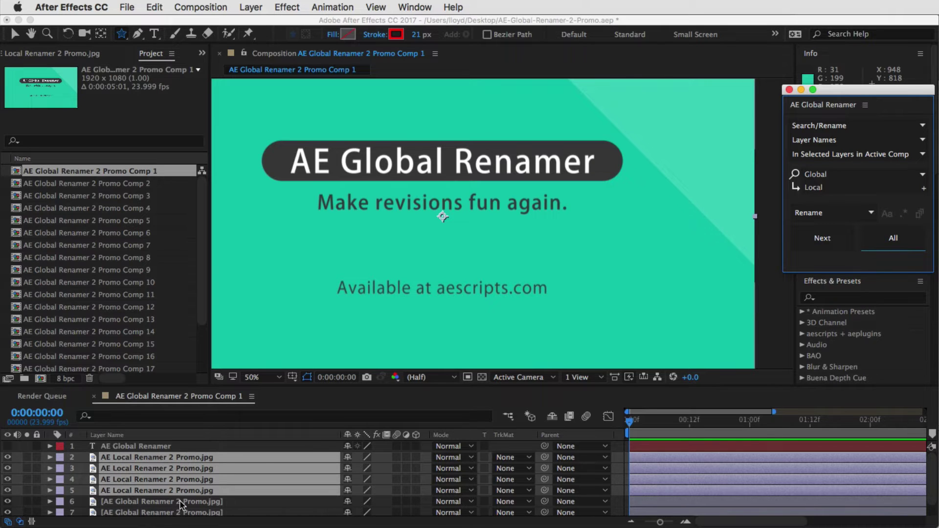
Make the layer 1 text visible and replace Global with Local in the text layers across all layers in the active comp.
click(869, 141)
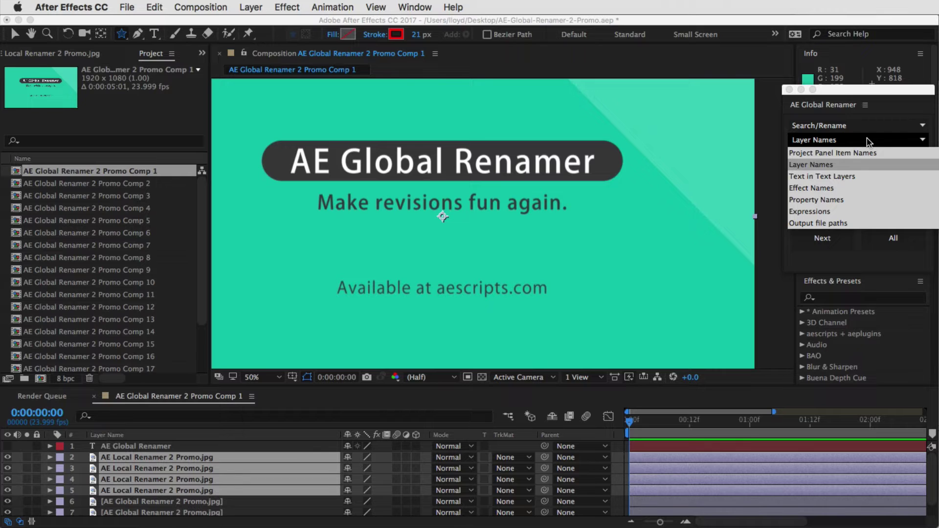
click(853, 176)
click(8, 446)
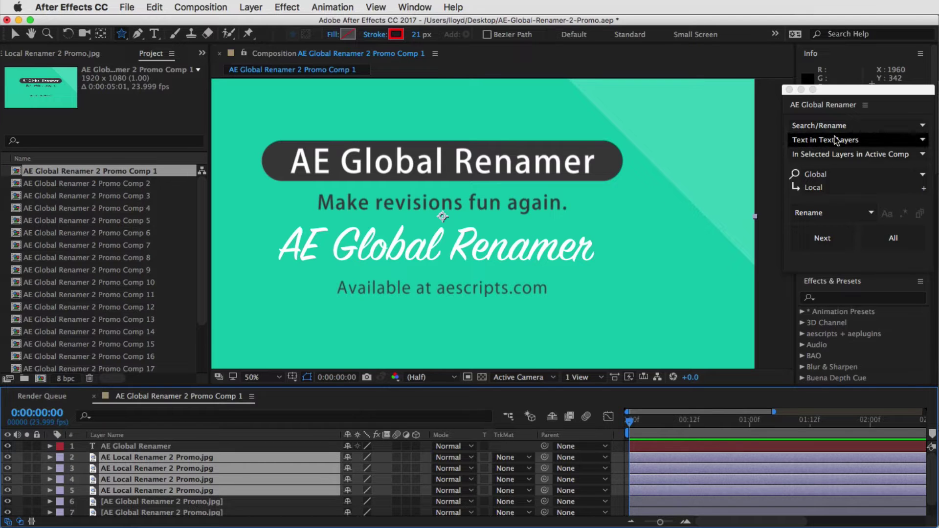
click(857, 155)
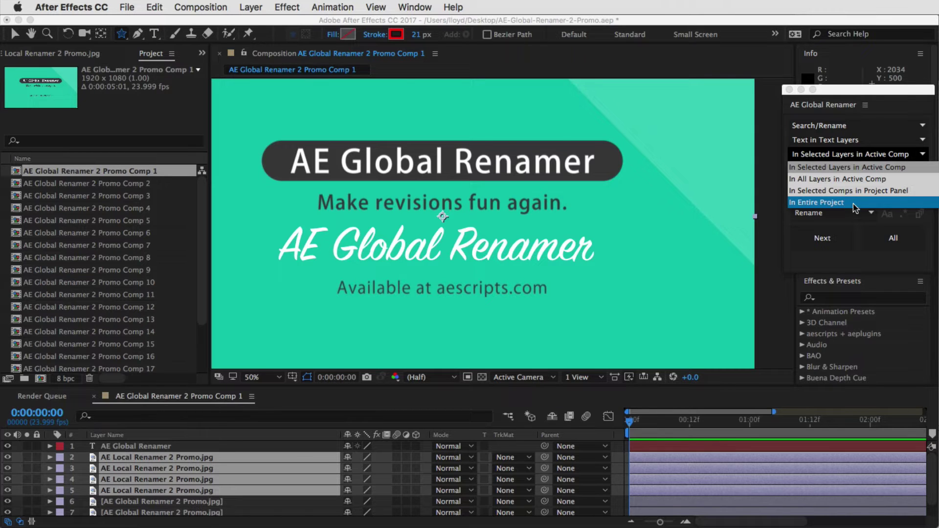
click(908, 259)
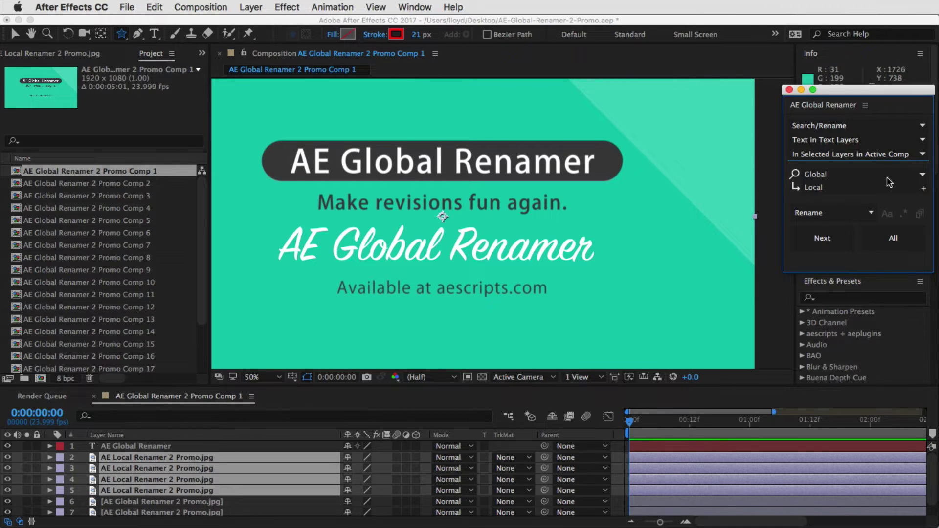
click(875, 154)
click(844, 177)
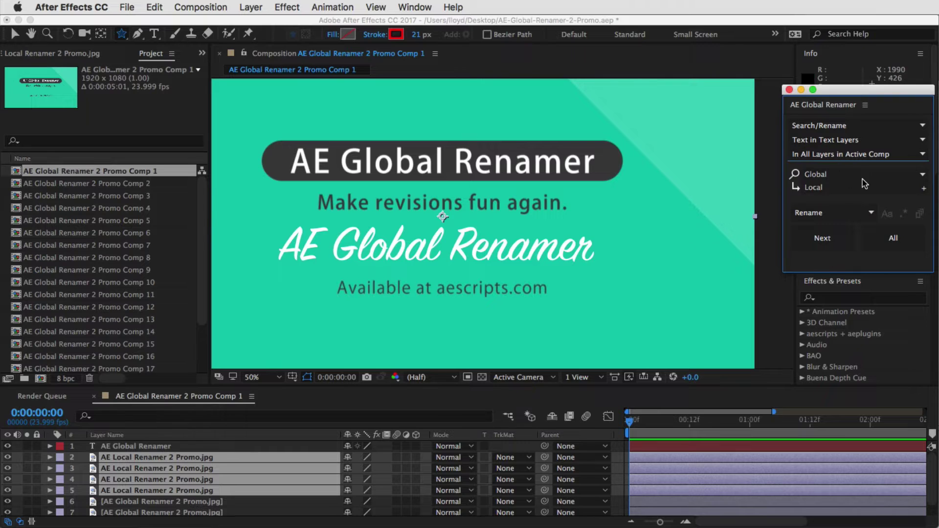
click(892, 237)
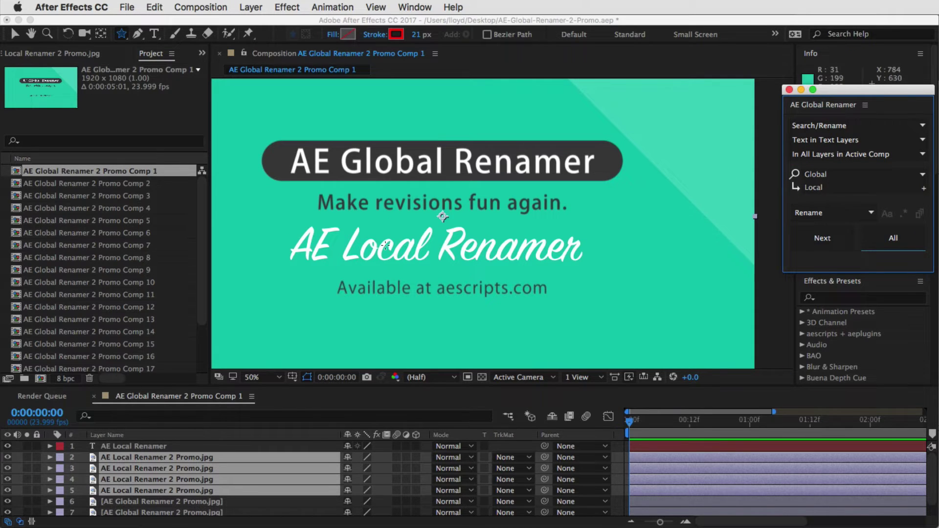
Set the renamer's target to Effect Names and add a Slider Control effect to layer 2.
click(831, 140)
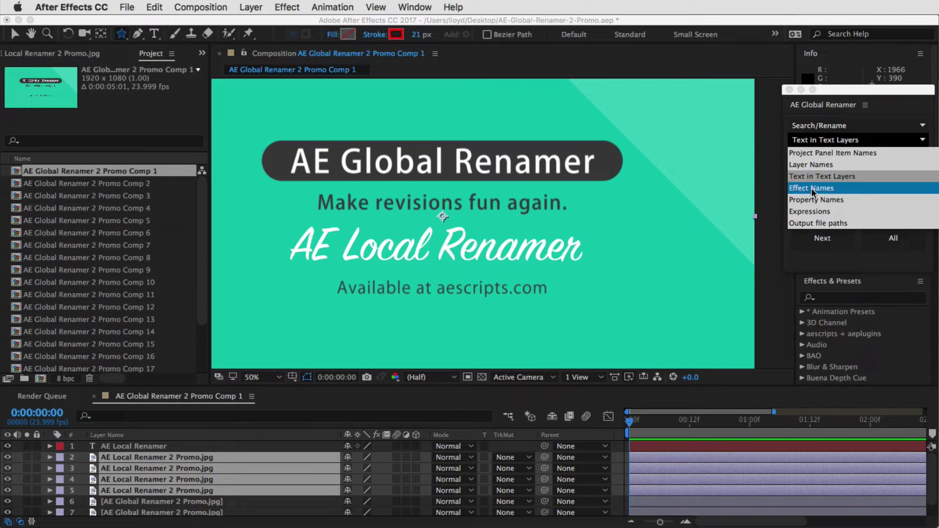
click(811, 187)
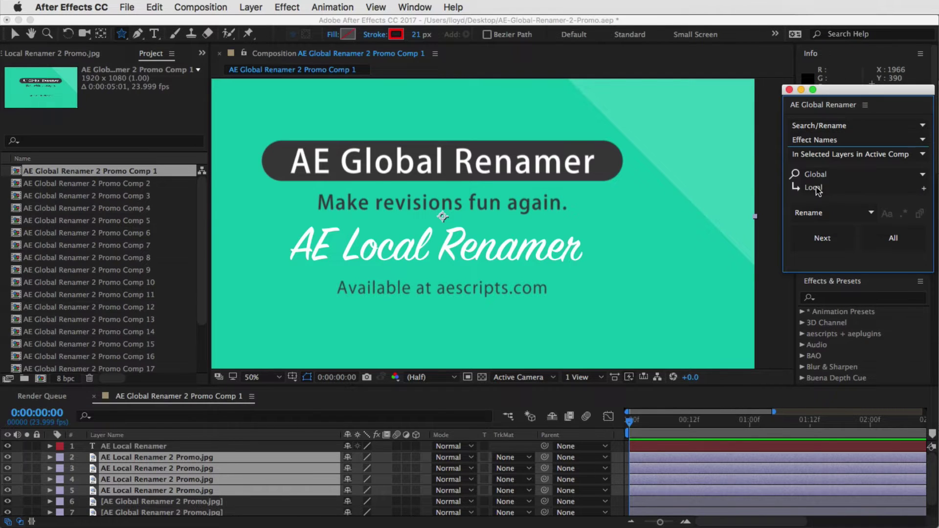
click(165, 450)
click(181, 457)
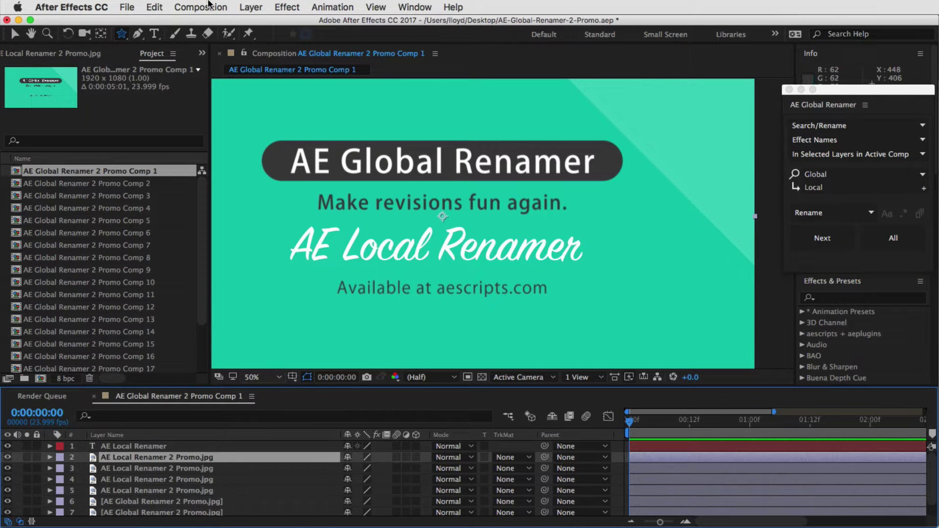
click(287, 7)
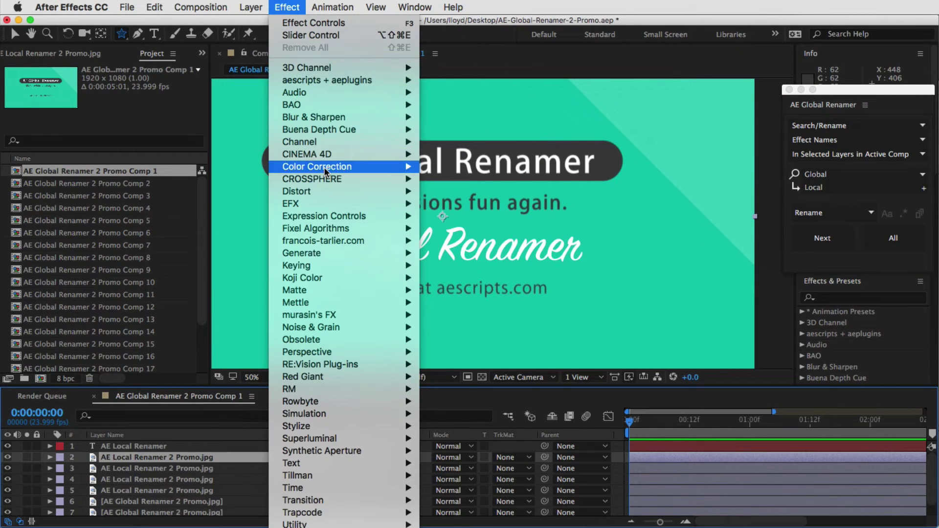
mouse_move(342, 217)
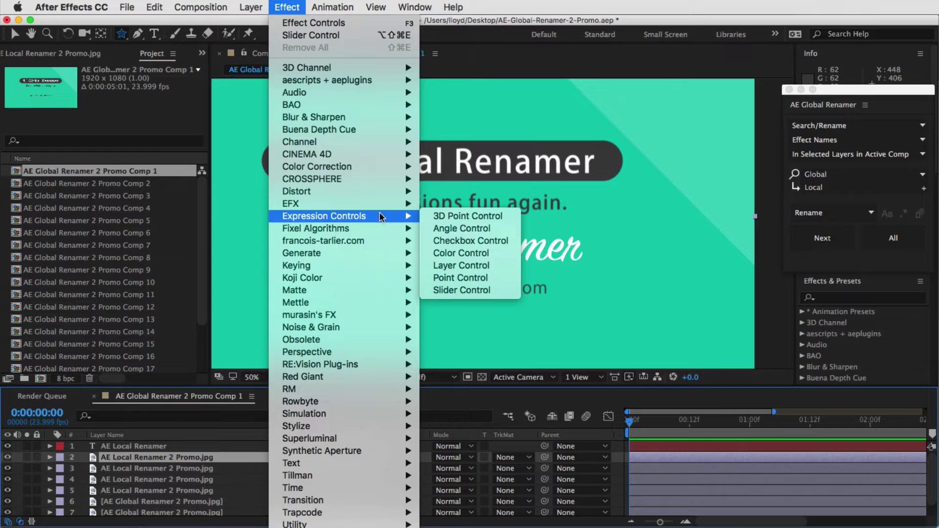
click(473, 289)
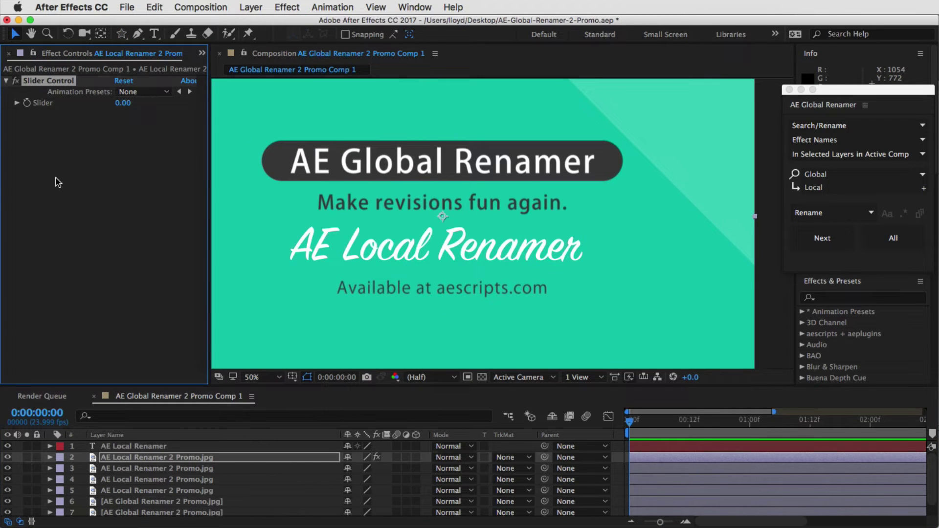
Copy the Slider Control effect to layers 3 through 8, and reveal the effects of layers 2 through 8 in an enlarged timeline.
click(63, 81)
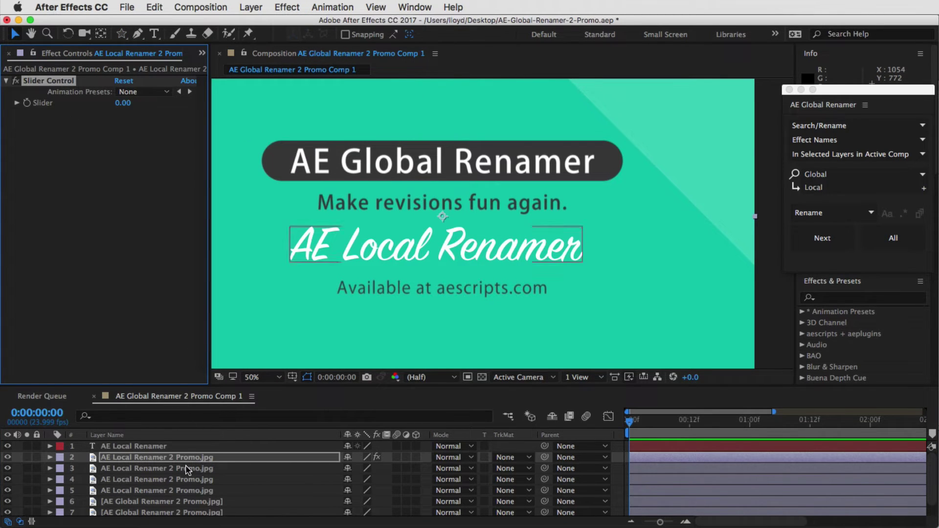
scroll(215, 511, down, 1)
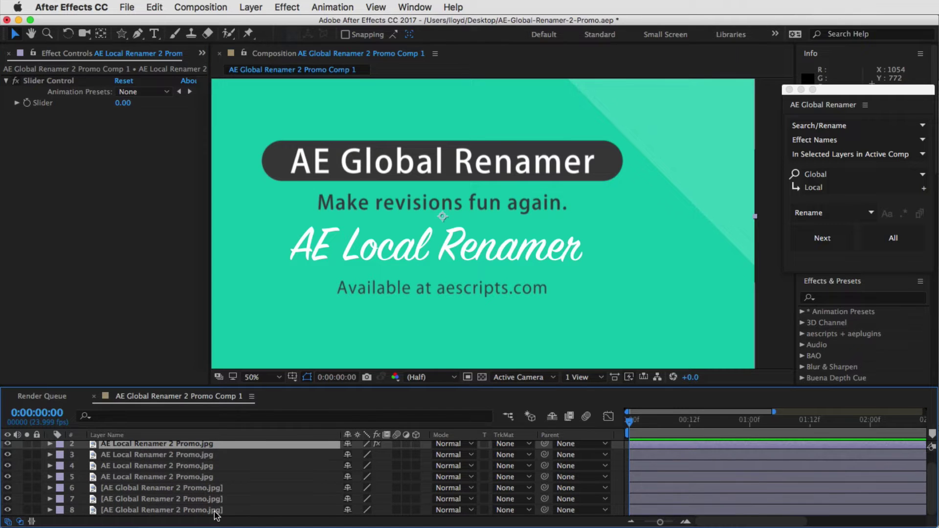
shift+click(218, 510)
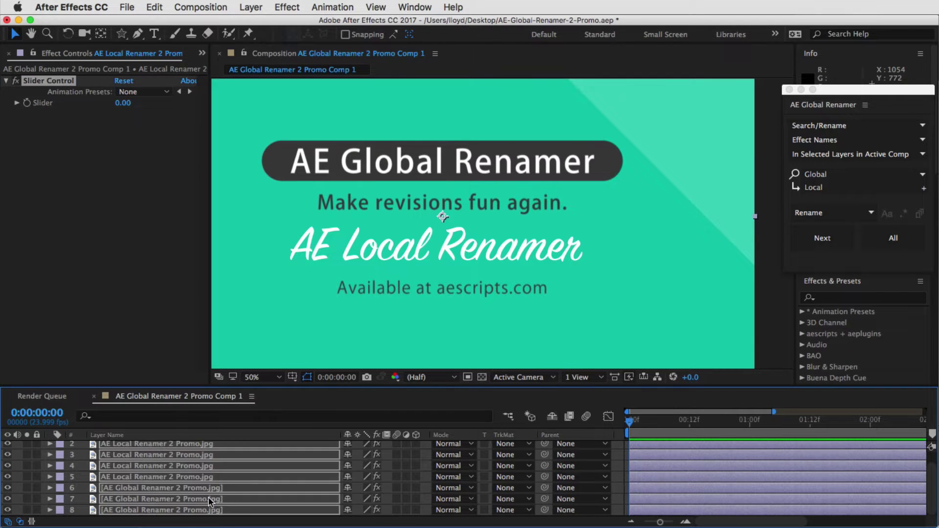
key(e)
drag(214, 385, 215, 265)
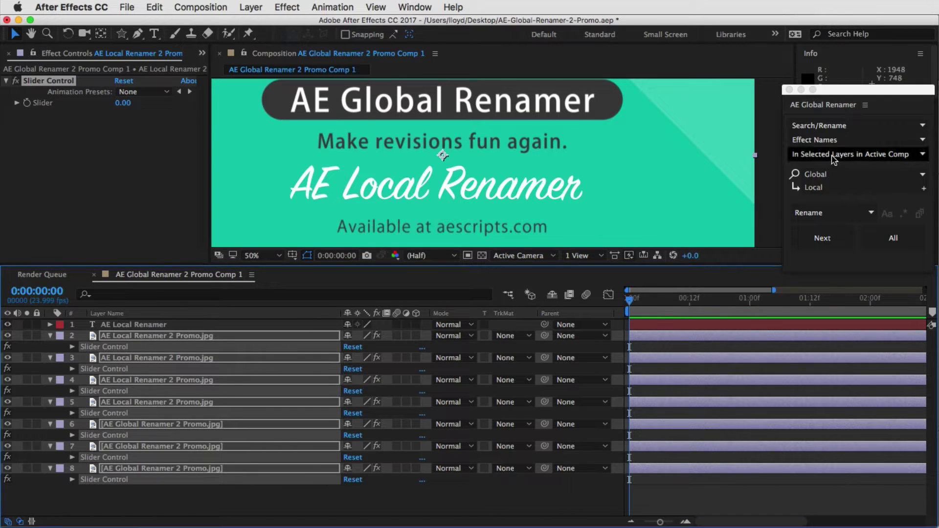
click(137, 489)
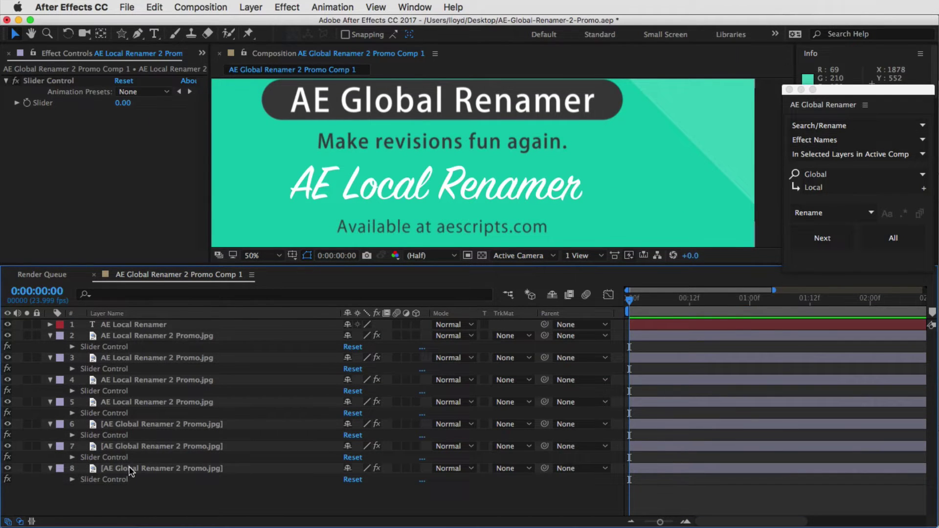
Replace Slider with Local in the effect names across all layers in the active comp.
click(861, 155)
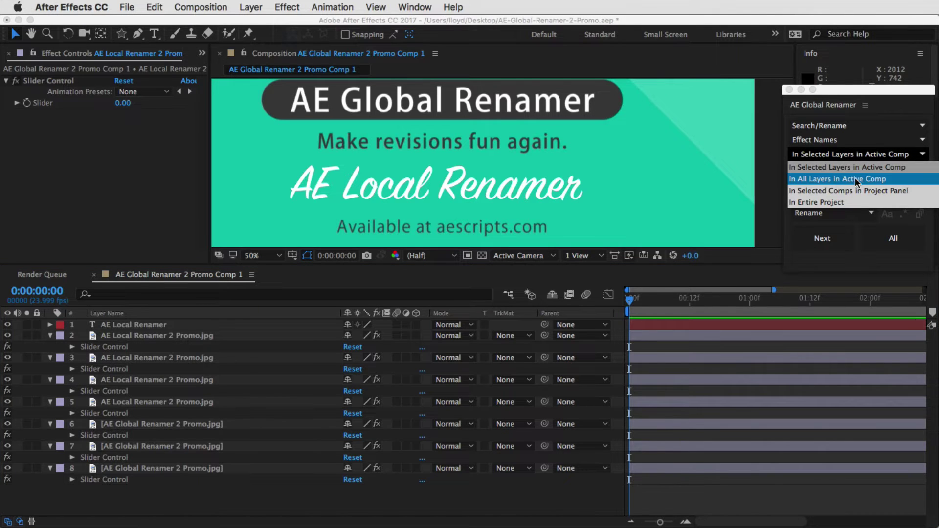
click(858, 177)
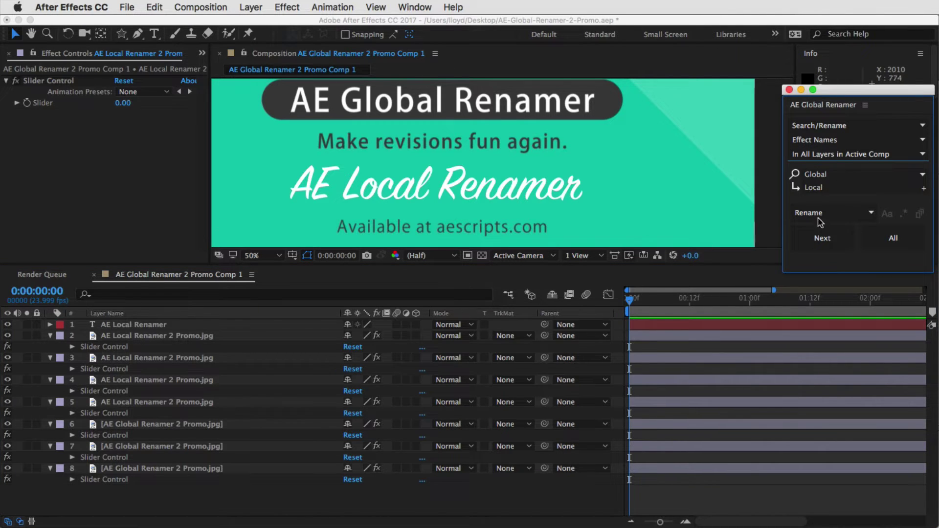
click(828, 174)
text(Slider)
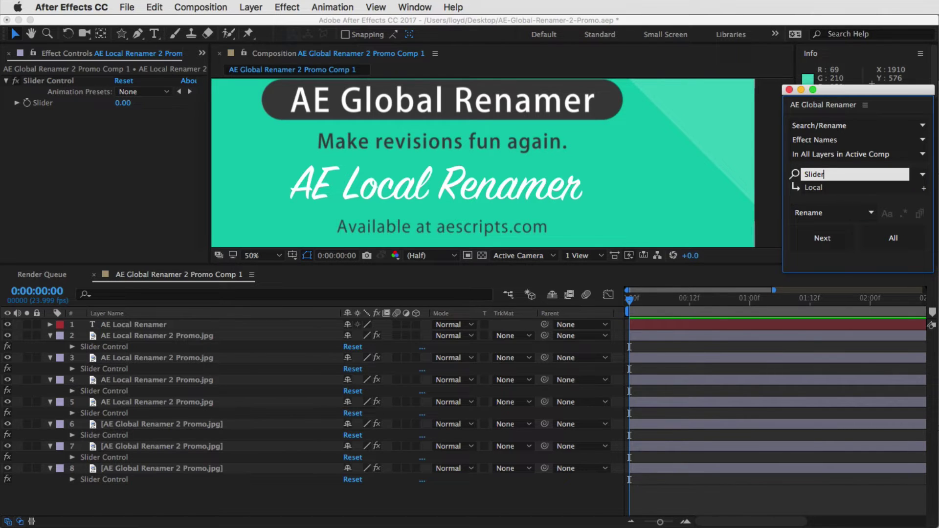
click(875, 237)
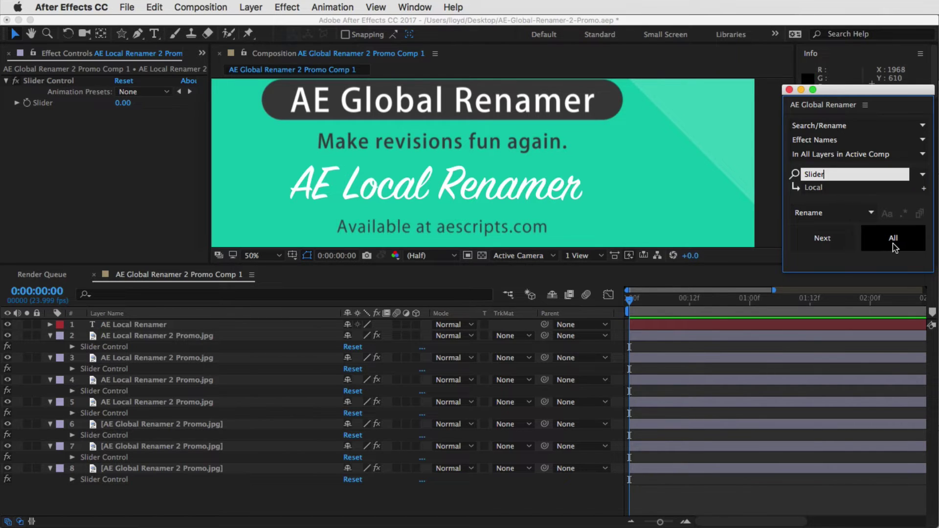
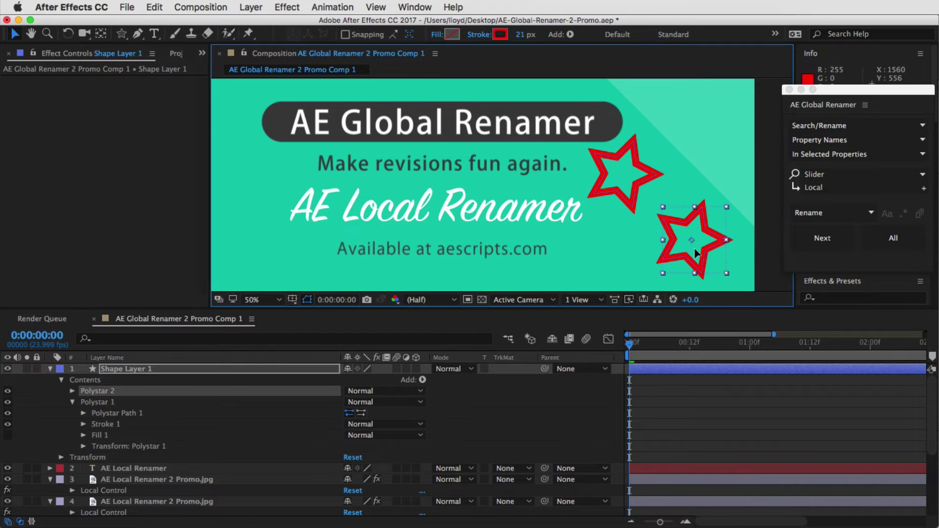
Add an empty group to Shape Layer 1's contents and move Polystar 1 and Polystar 2 into it.
click(73, 401)
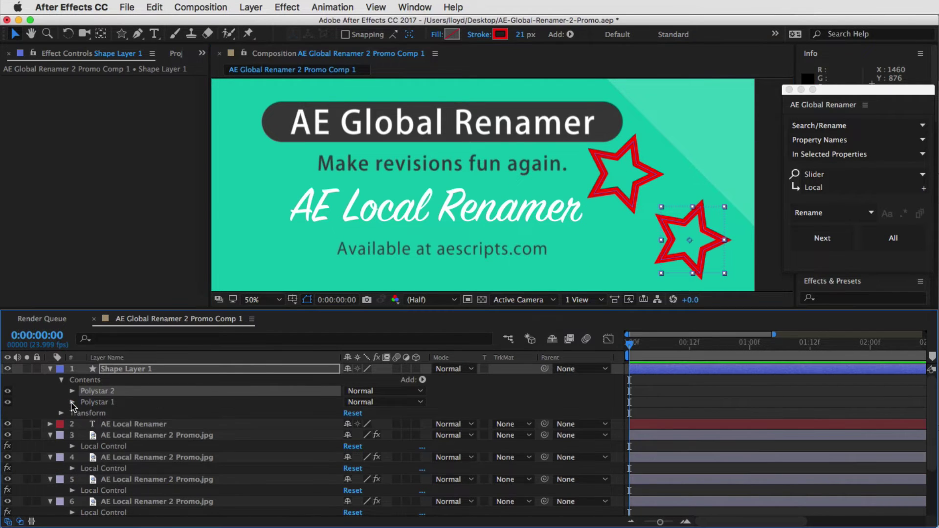
shift+click(109, 402)
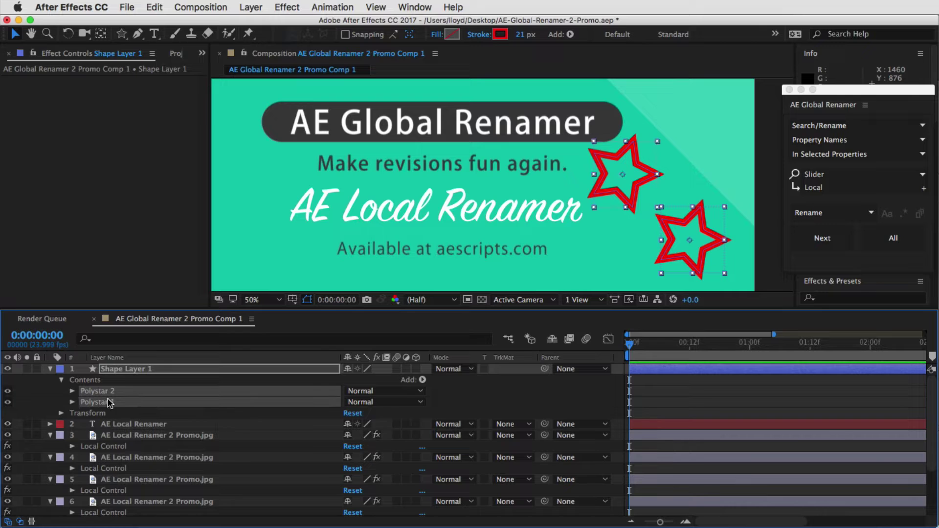
click(422, 379)
key(Down)
key(Return)
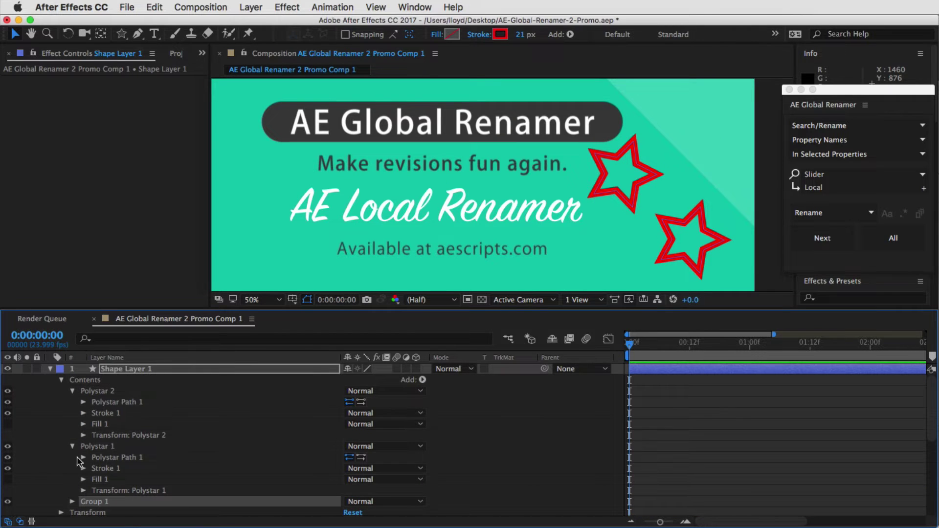
click(100, 446)
shift+click(96, 393)
drag(96, 394, 101, 502)
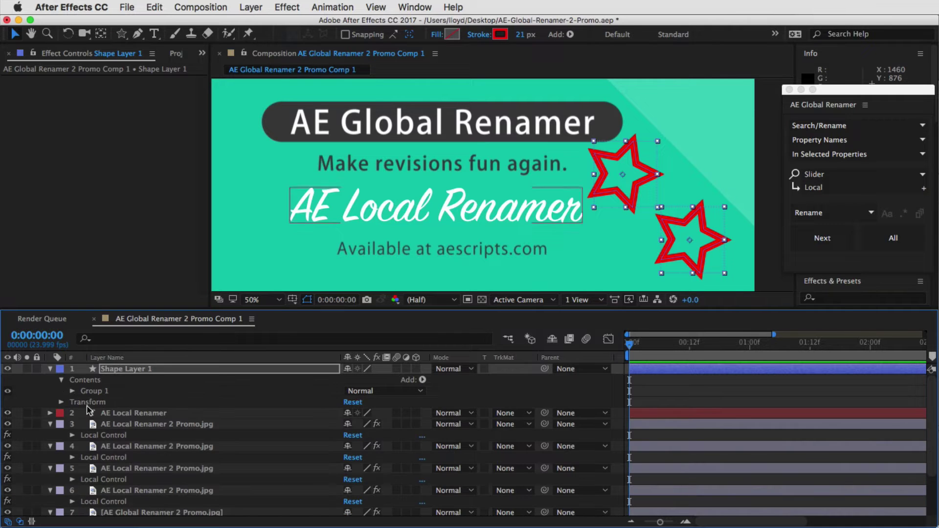
Expand the new shape group and rename it Polystar Group.
click(72, 390)
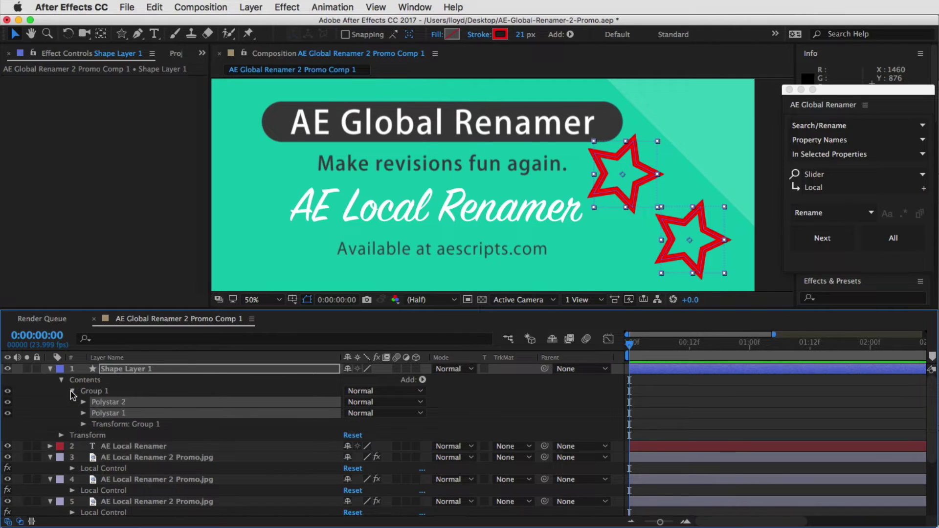
click(99, 391)
key(Return)
text(Polystart)
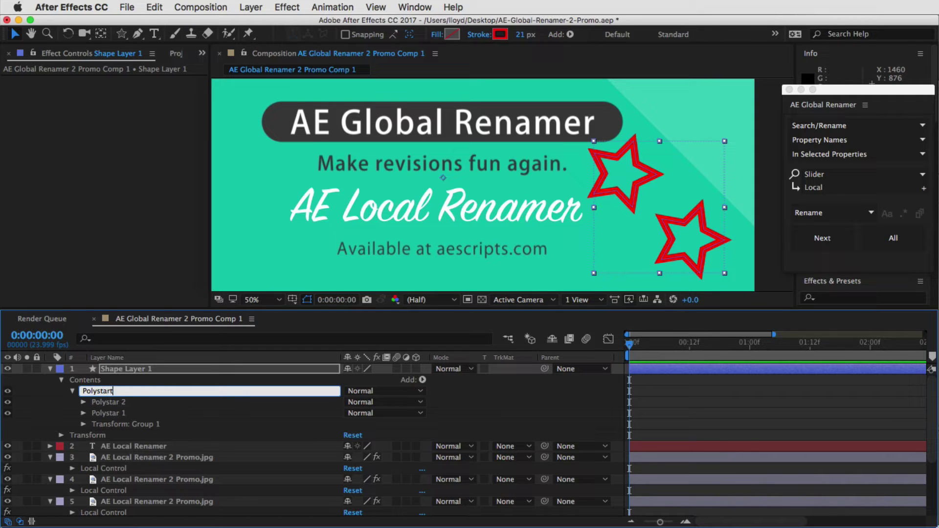
text(Group)
key(Return)
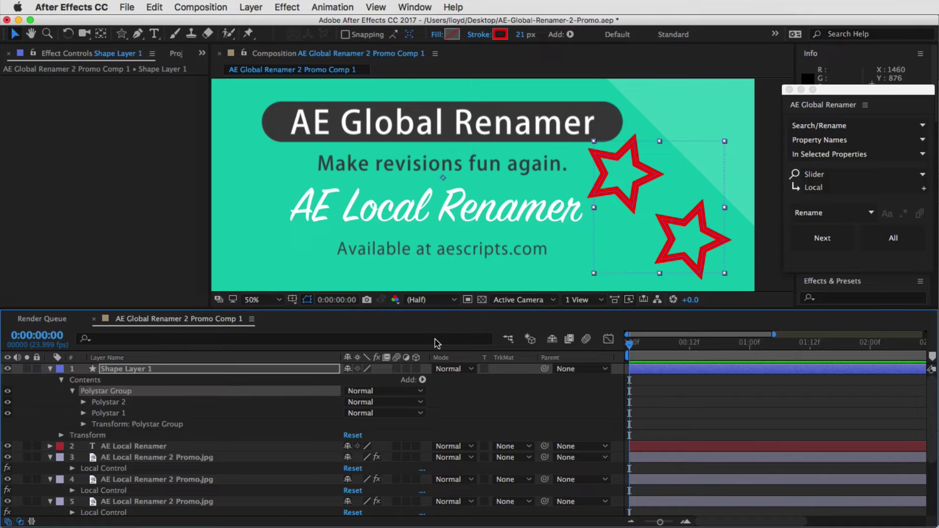
Enter Polystar as the search text, replace it with Local in selected properties only, and undo that group rename.
click(835, 157)
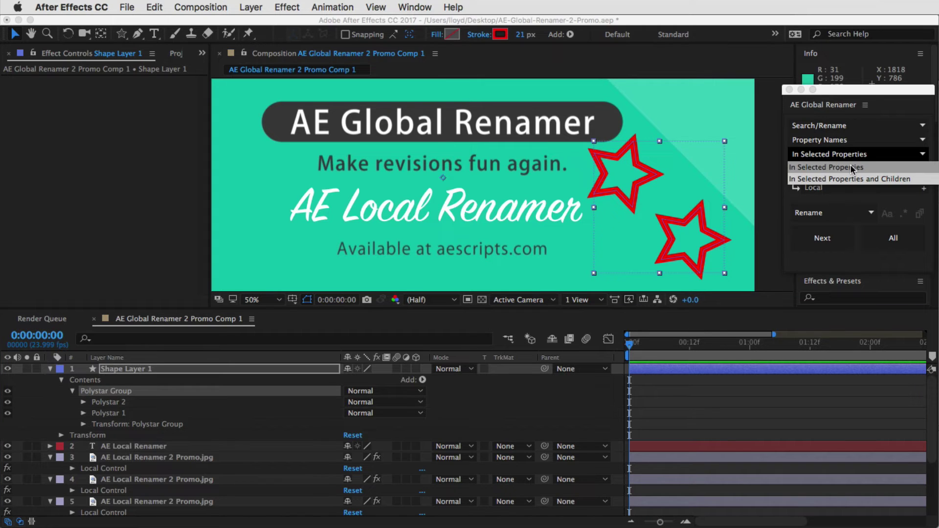
click(850, 166)
click(845, 175)
text(P)
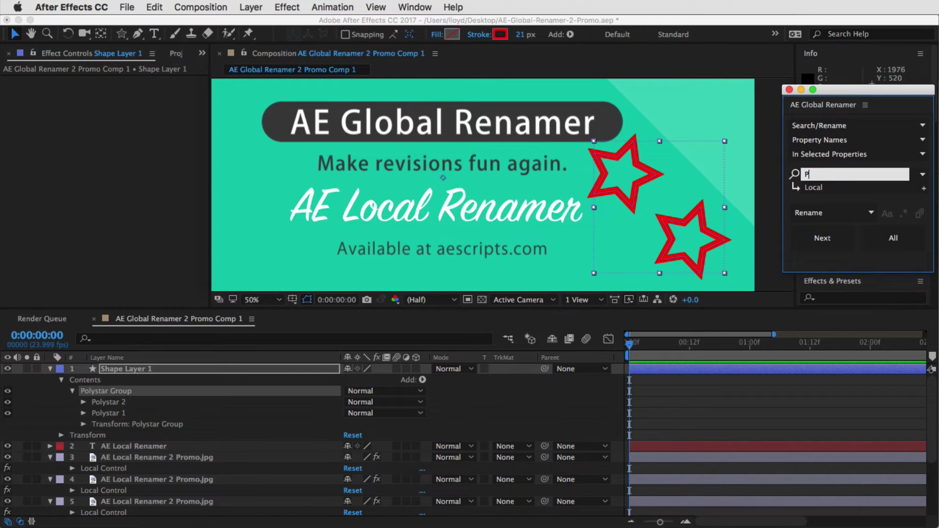
text(olystar)
click(898, 242)
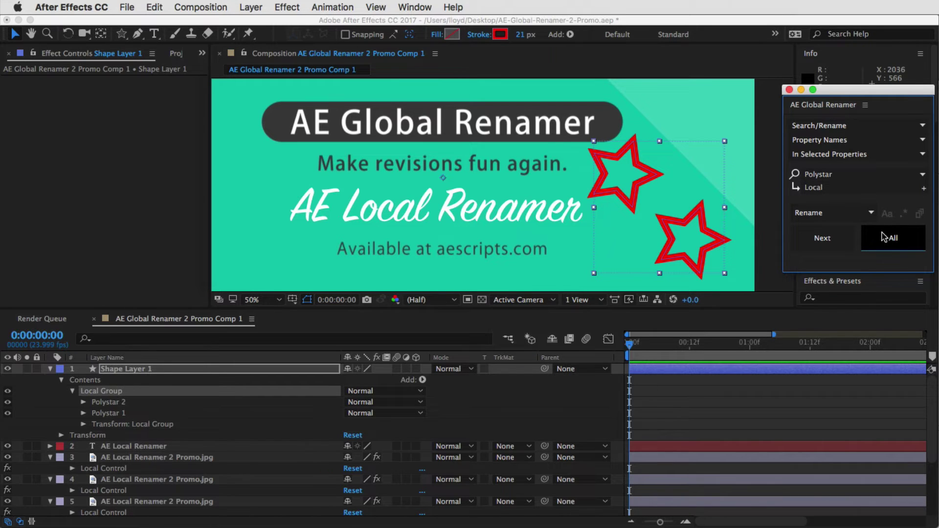
click(104, 394)
key(super+z)
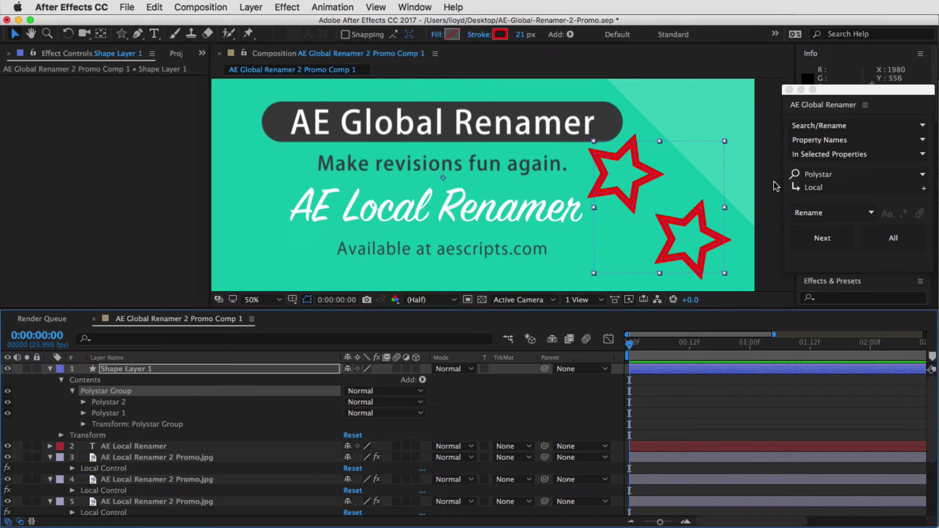
Replace Polystar with Local throughout Polystar Group in selected properties and children, with both nested Polystar groups expanded.
click(821, 155)
click(853, 178)
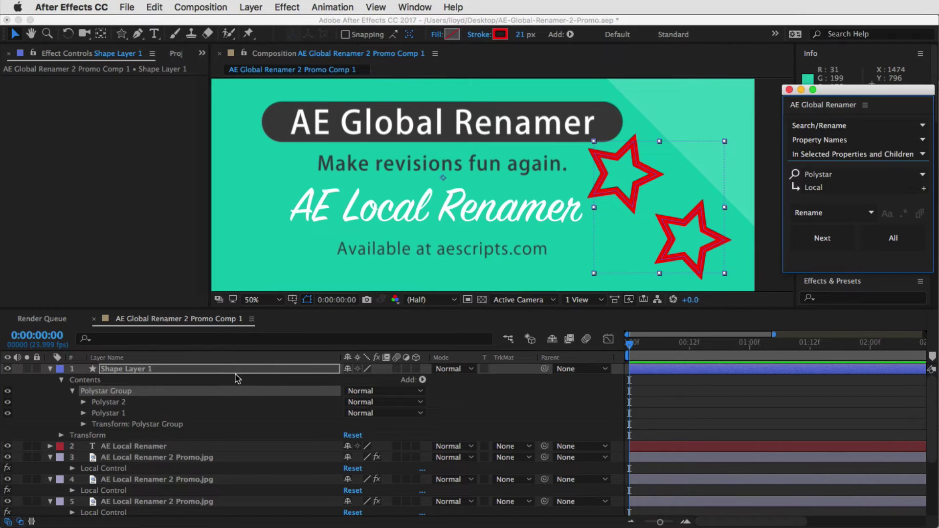
click(83, 403)
click(83, 402)
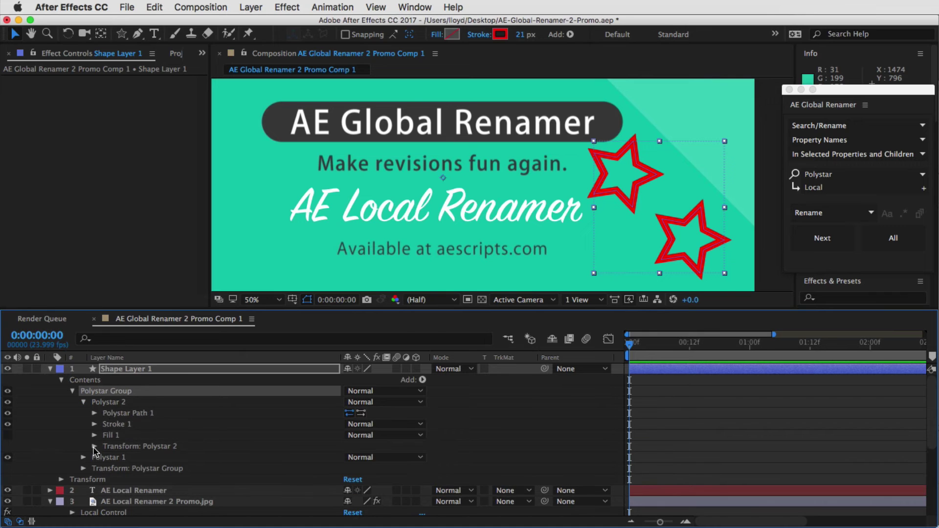
click(83, 457)
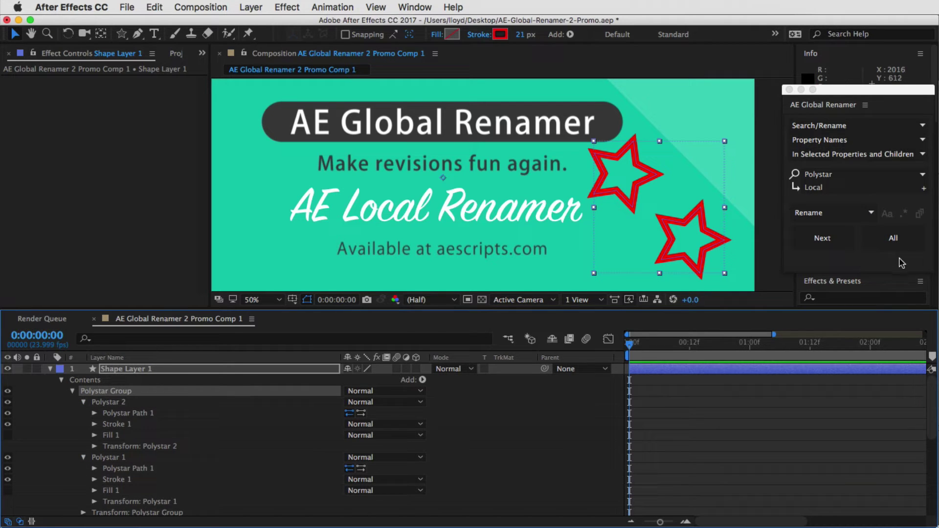
click(894, 239)
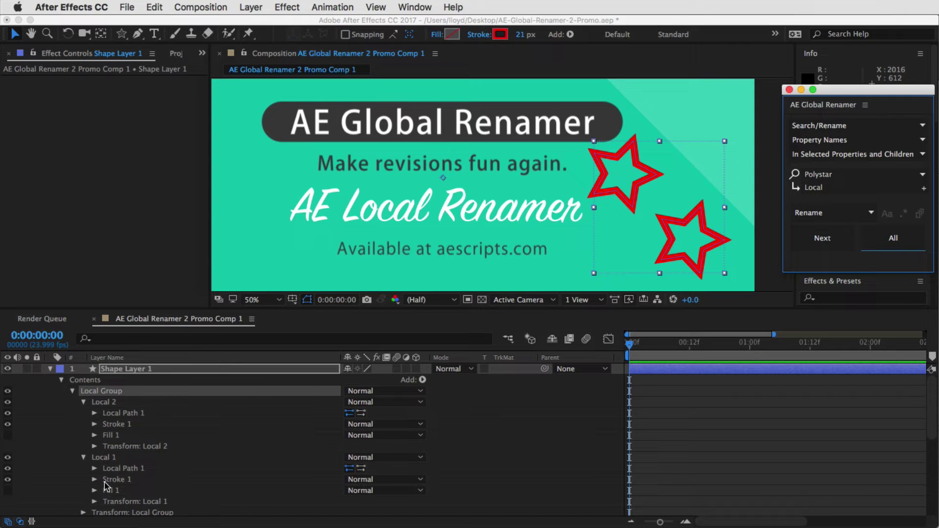
Target output file paths in the renamer and review the scope choices for render queue items.
click(849, 141)
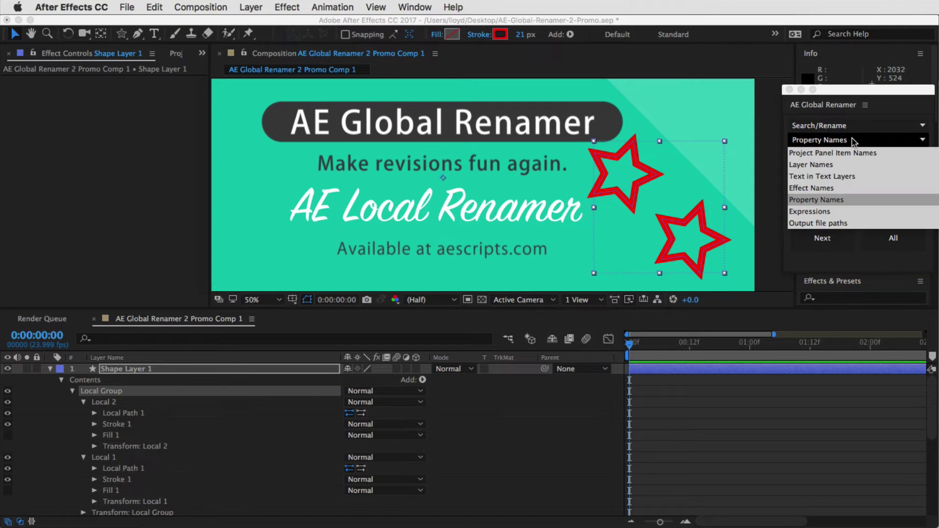
click(838, 223)
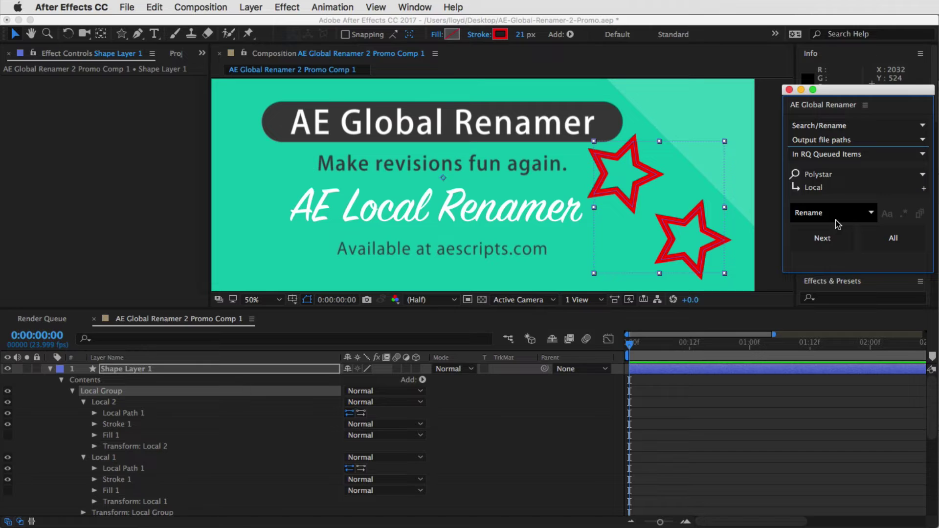
click(855, 156)
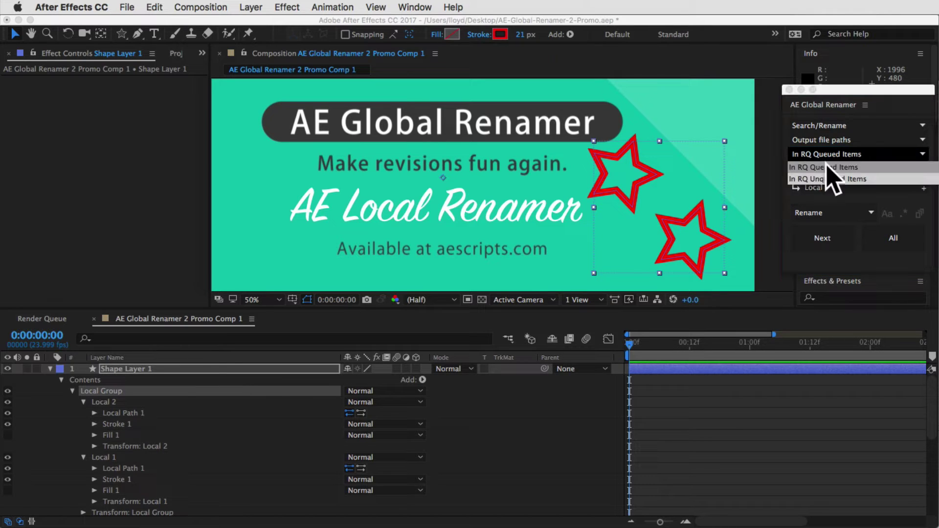
click(879, 155)
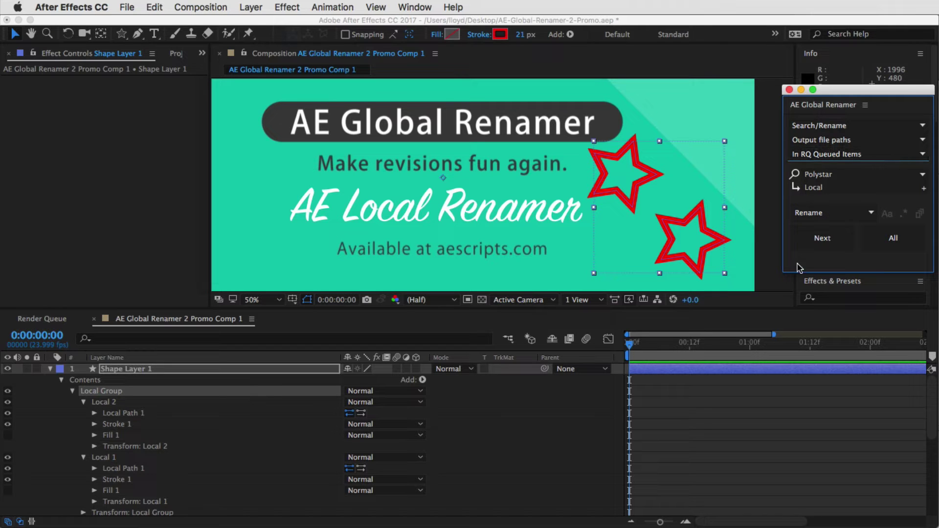
Enlarge the renamer window and enable Duplicates only in its settings.
mouse_move(837, 299)
mouse_down()
mouse_move(837, 320)
mouse_move(829, 308)
mouse_up()
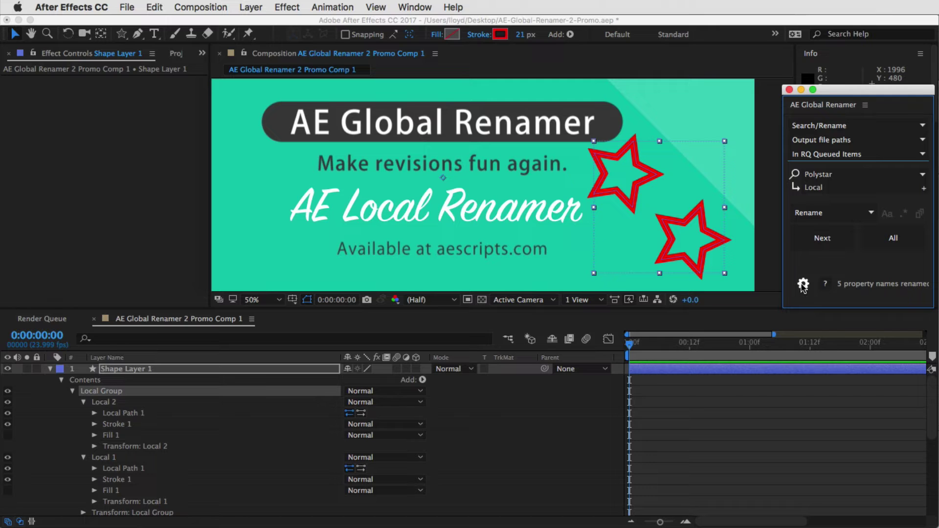
click(802, 284)
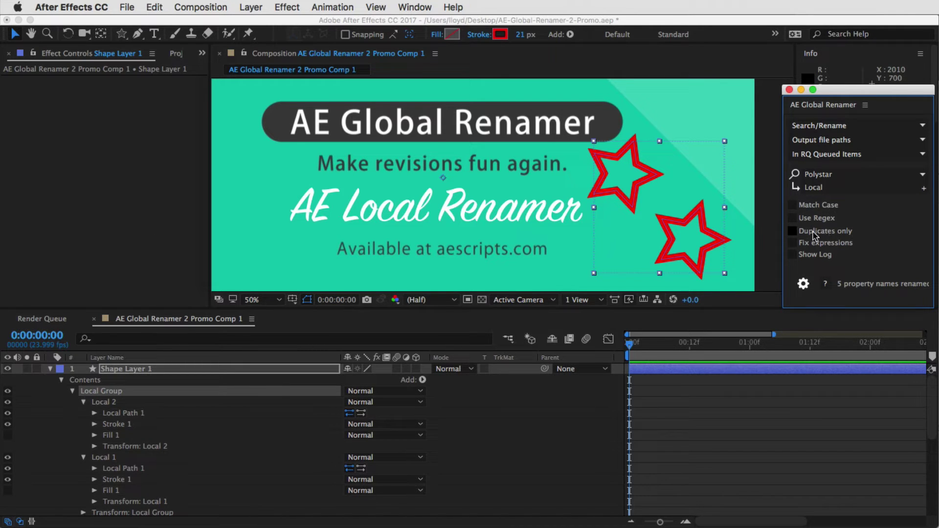
click(792, 232)
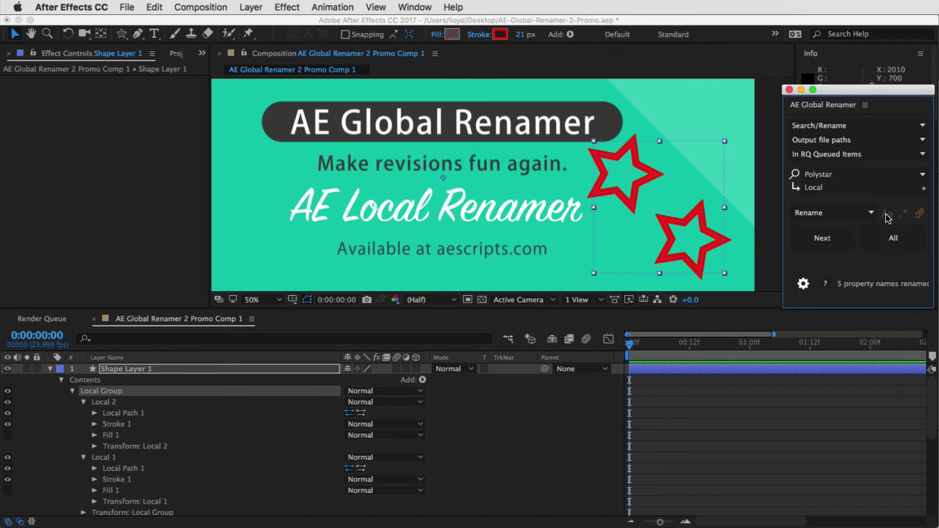
Collapse every layer in the comp and clear the layer selection.
click(49, 369)
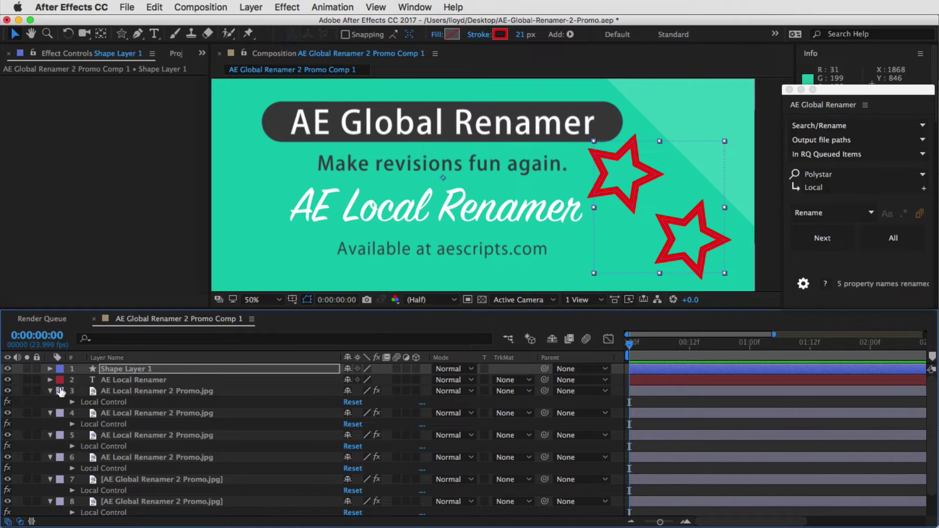
click(55, 391)
key(super+a)
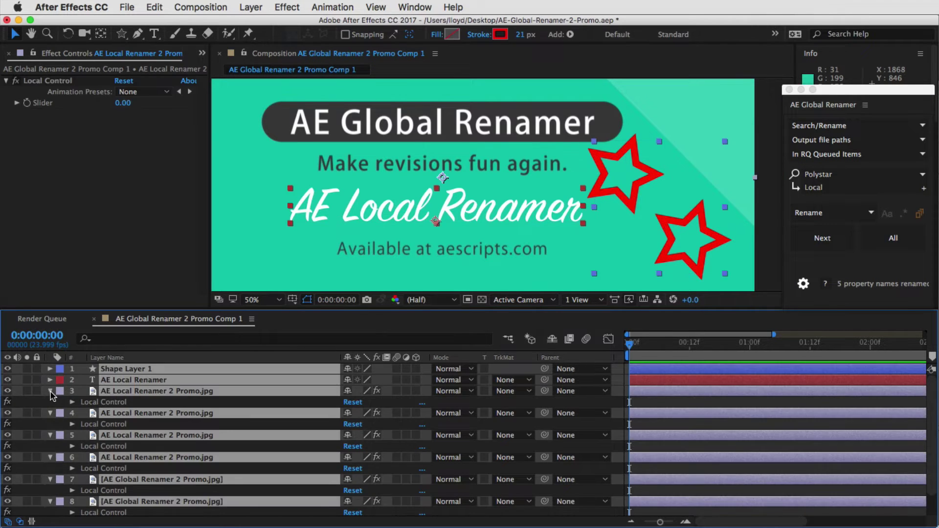
click(50, 391)
click(221, 479)
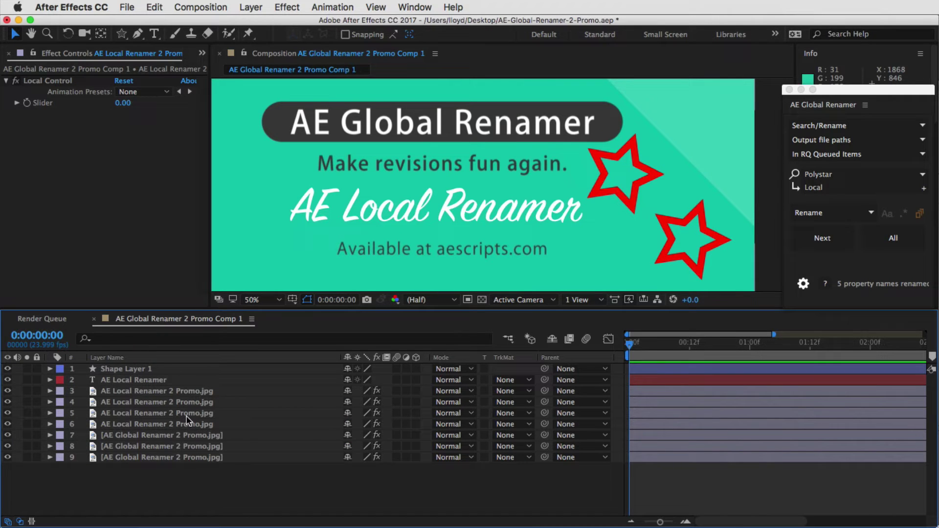
click(161, 458)
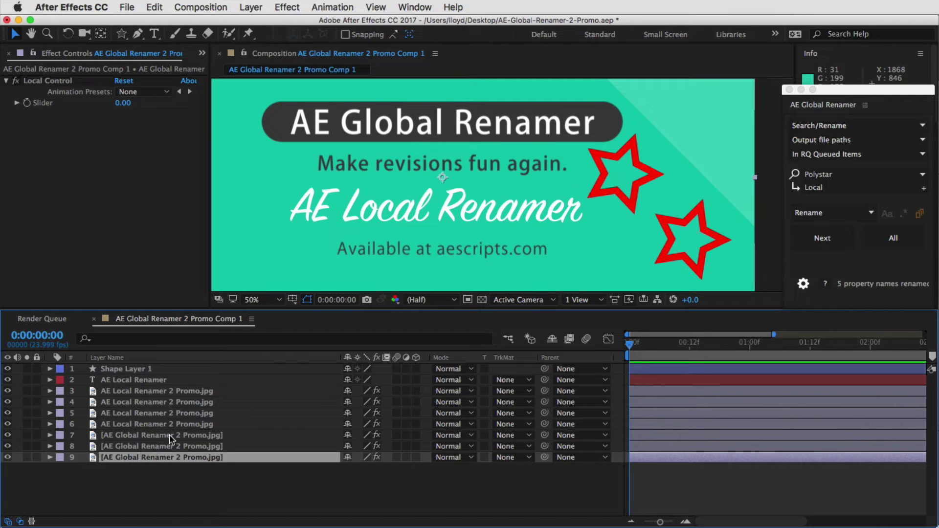
key(super+shift+a)
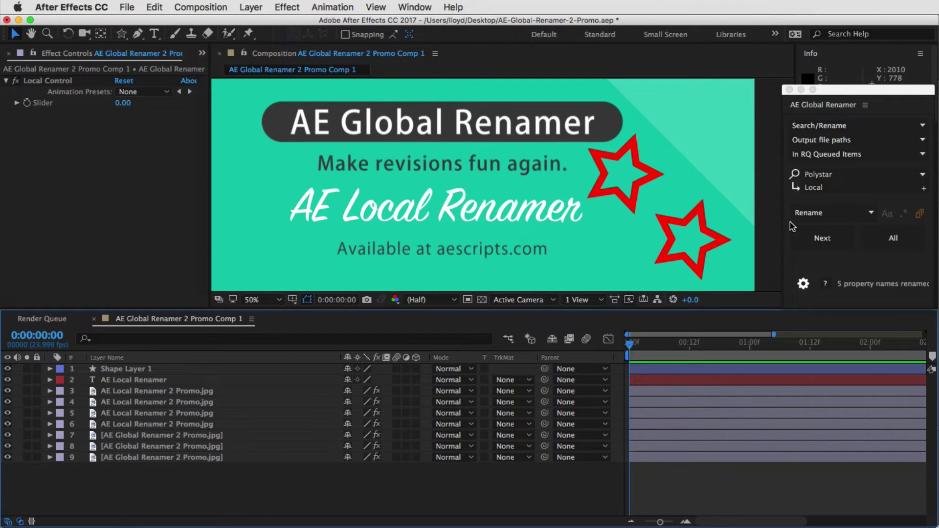
Replace Global with Local in duplicate layer names only, across all layers in the active comp.
click(846, 130)
click(848, 133)
click(851, 140)
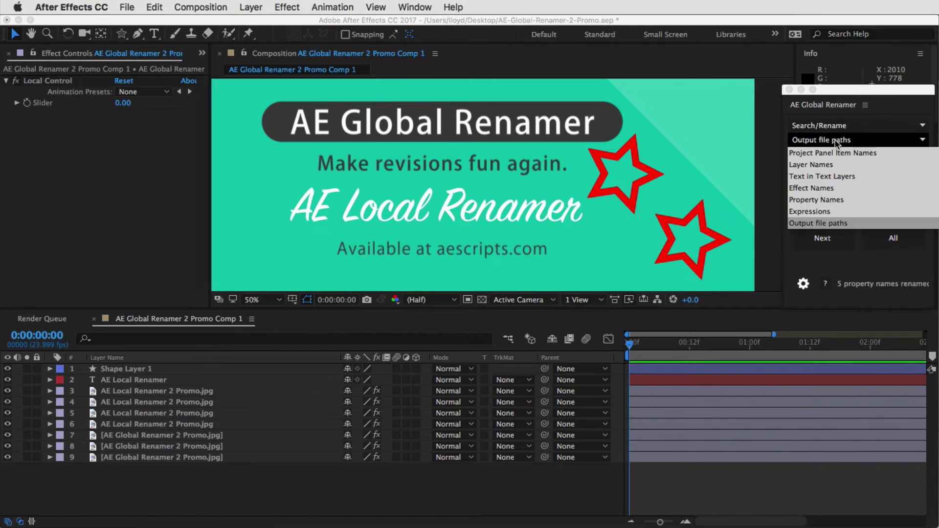
click(854, 166)
click(850, 154)
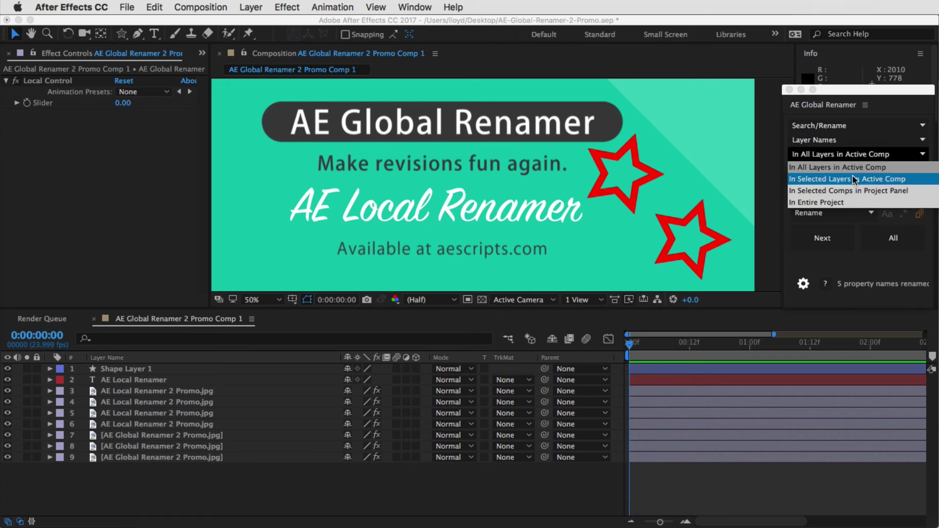
click(851, 168)
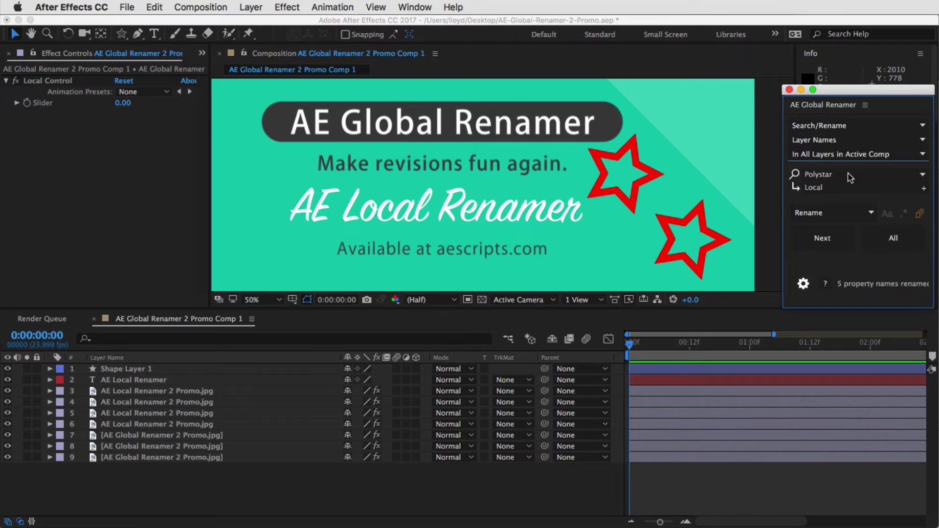
click(849, 175)
text(c)
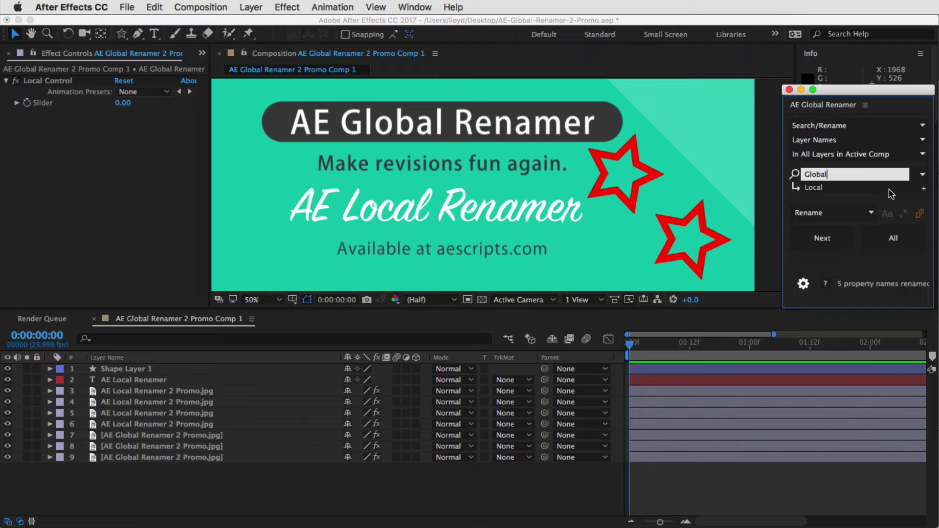
click(854, 188)
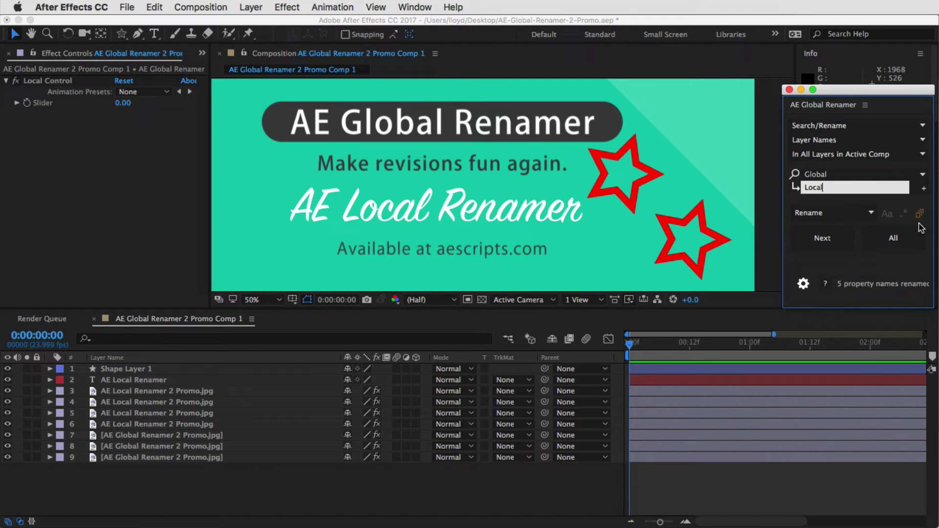
click(901, 243)
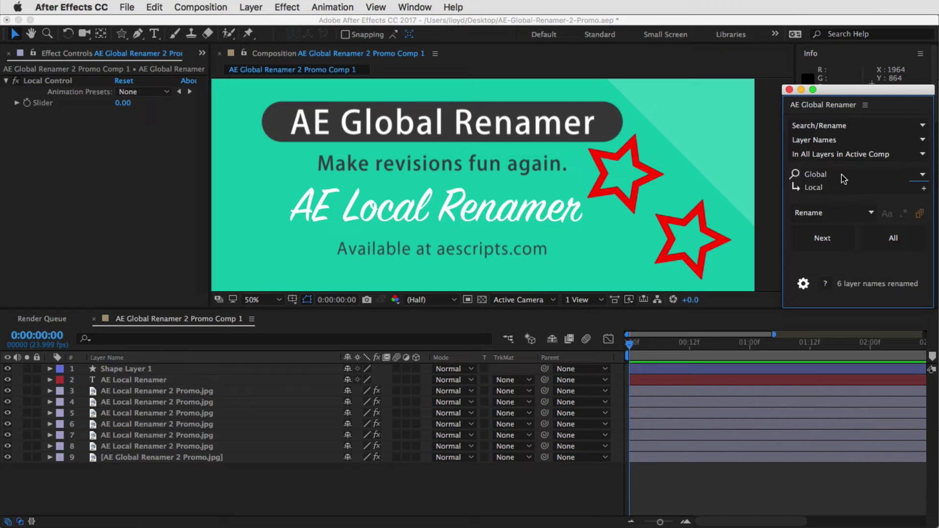
Move the renamer window away from the screen edge and recall Polystar from the recent searches.
click(919, 175)
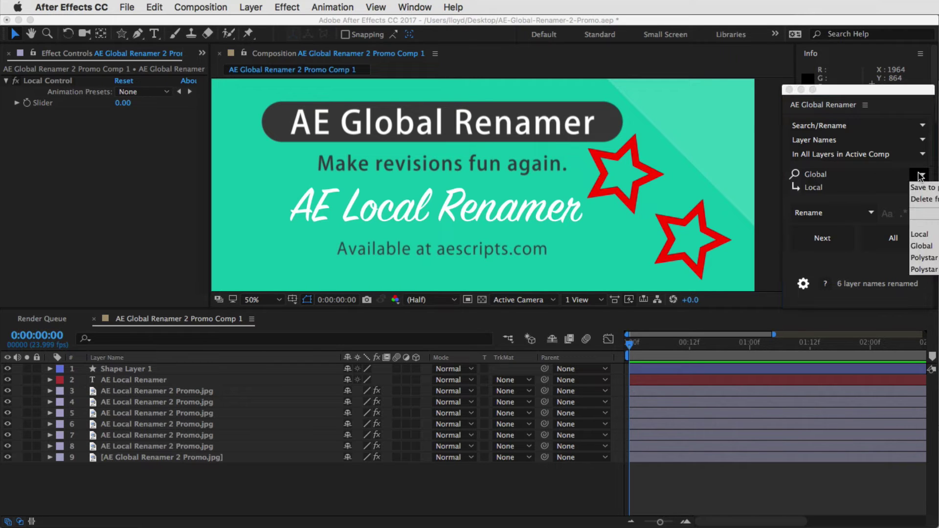
drag(901, 93, 816, 82)
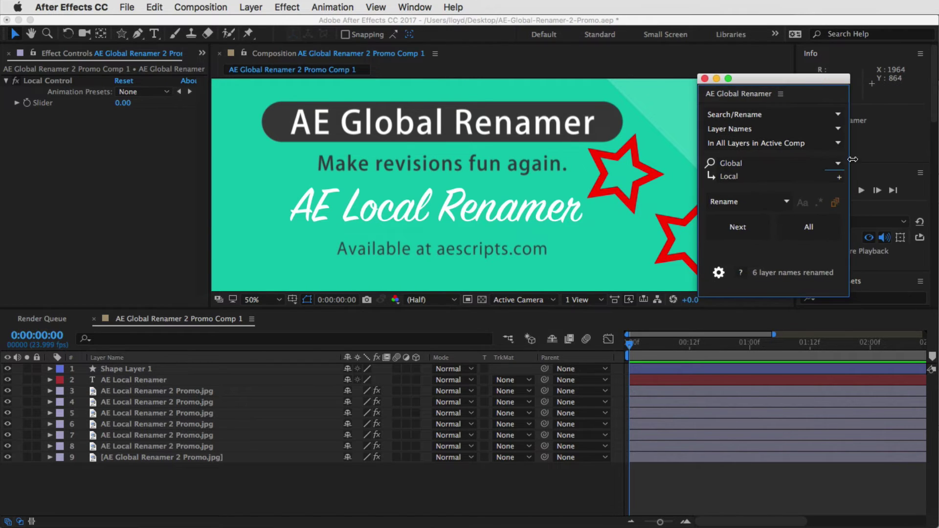
click(837, 163)
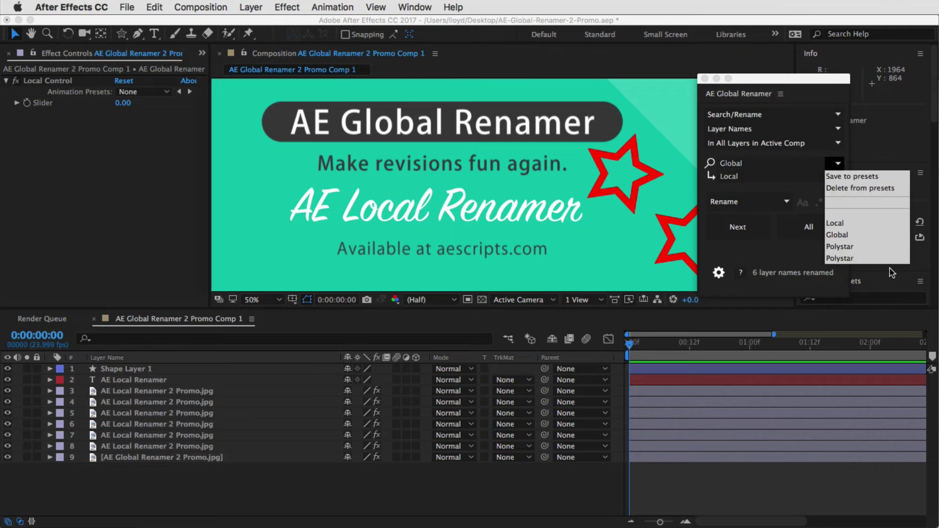
click(839, 246)
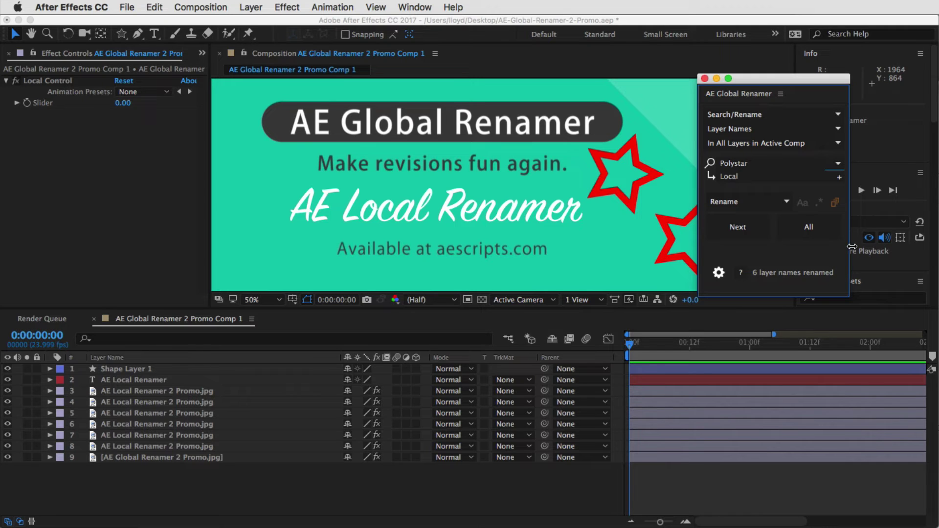
Save the current search as a preset named Polystar.
click(836, 164)
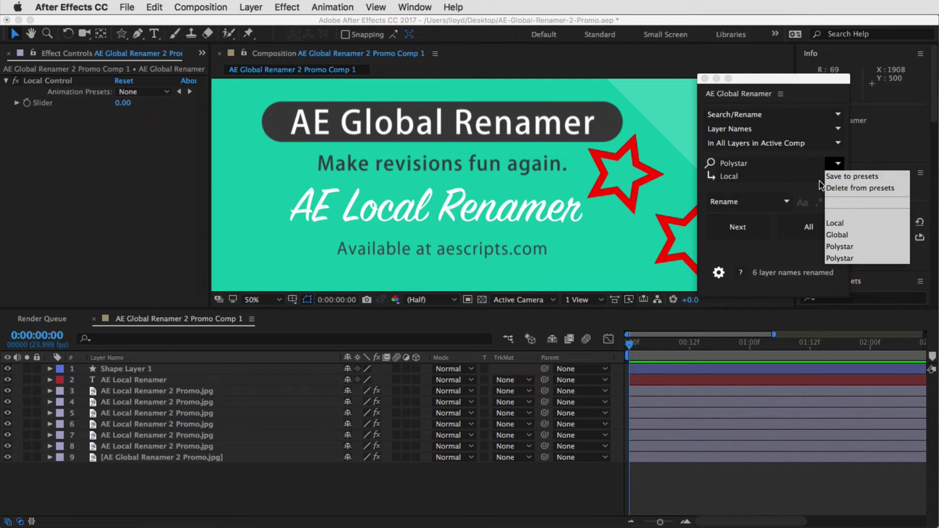
click(870, 176)
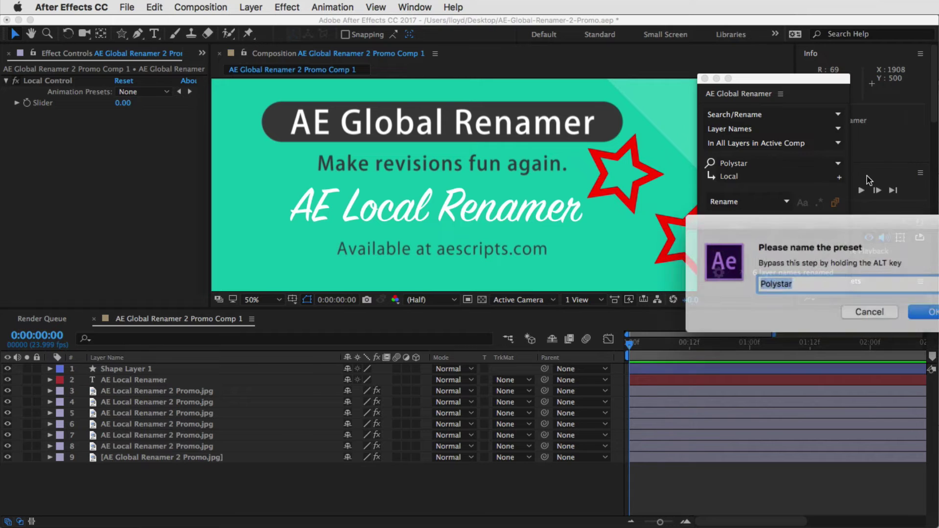
drag(861, 219, 751, 183)
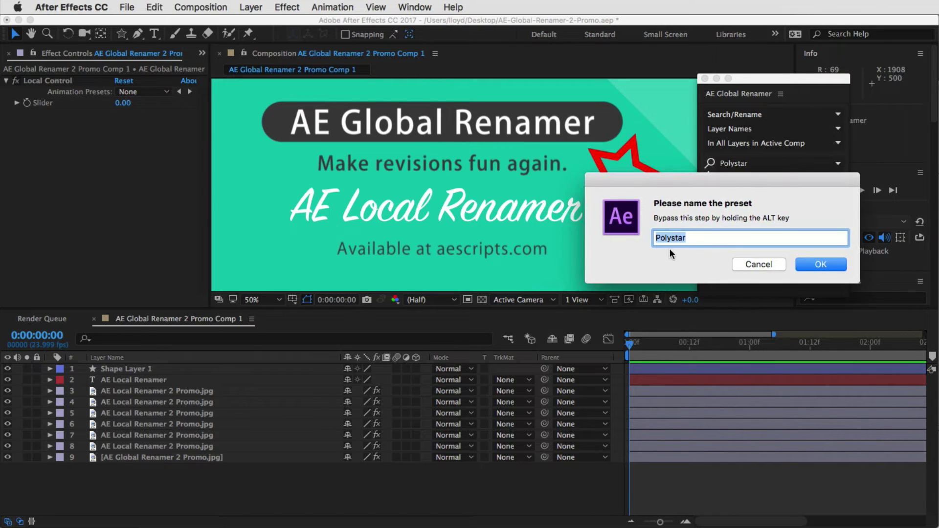
click(820, 265)
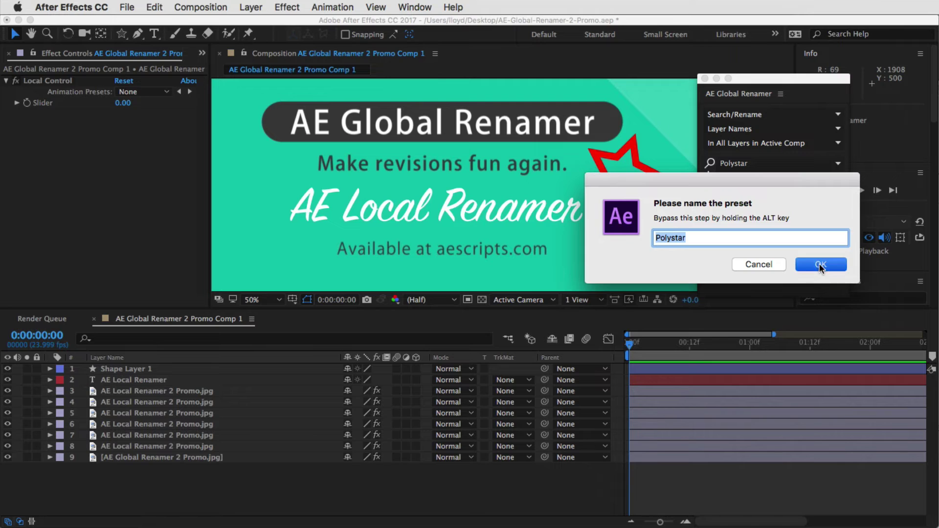
Remove Local and one of the two Polystar entries from the recent searches, keeping the saved preset.
click(838, 165)
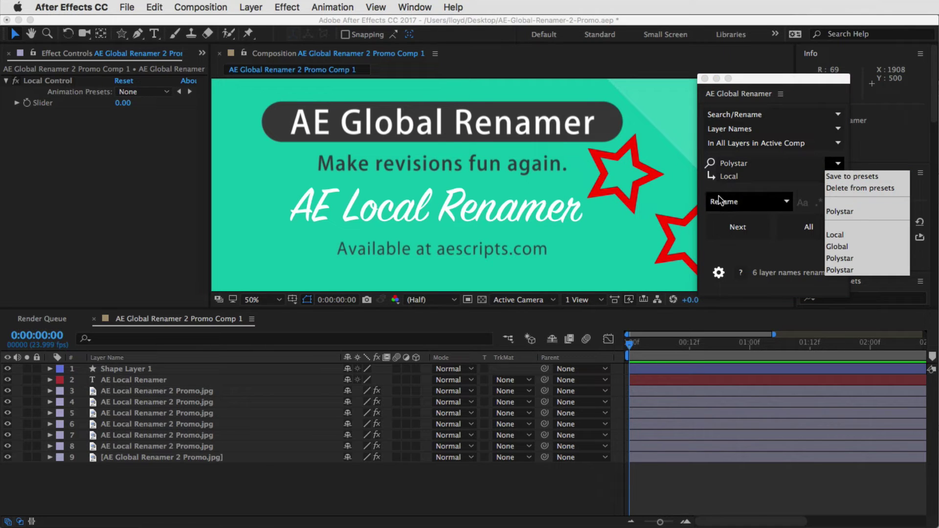
click(837, 165)
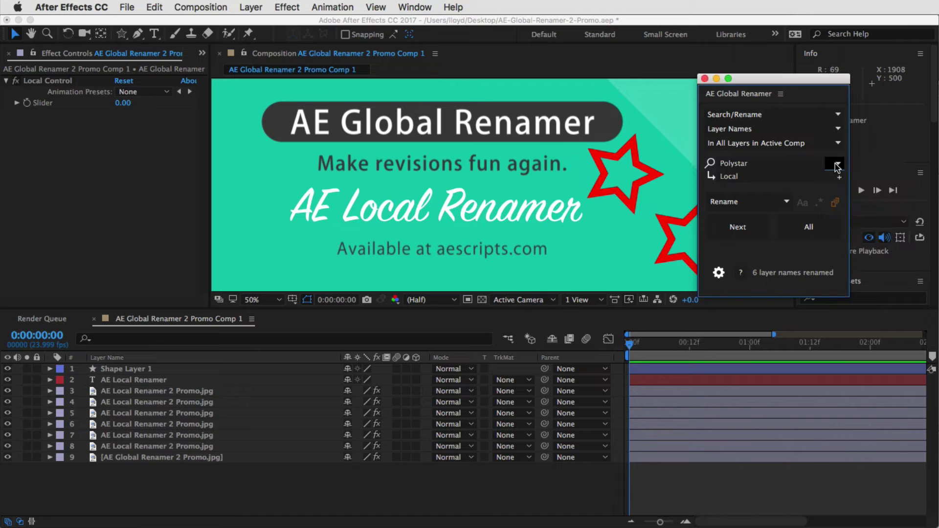
click(837, 164)
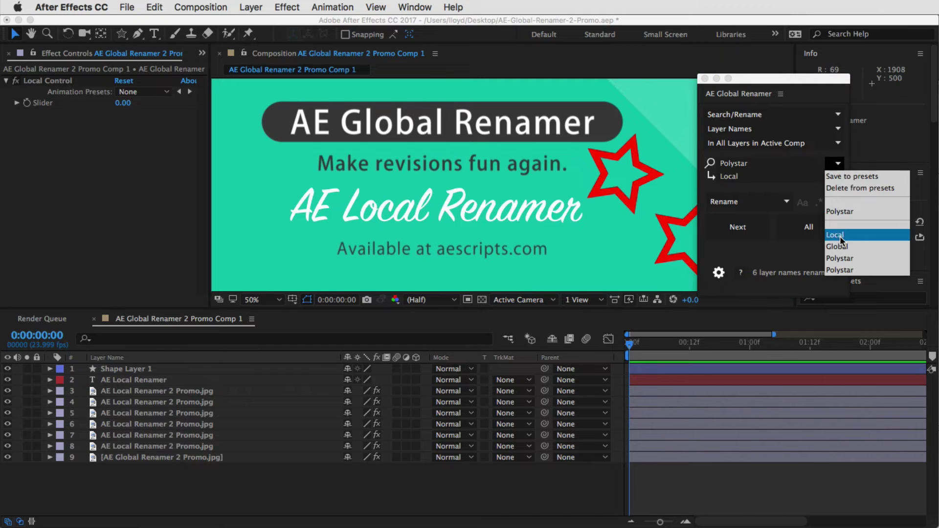
click(831, 175)
click(838, 166)
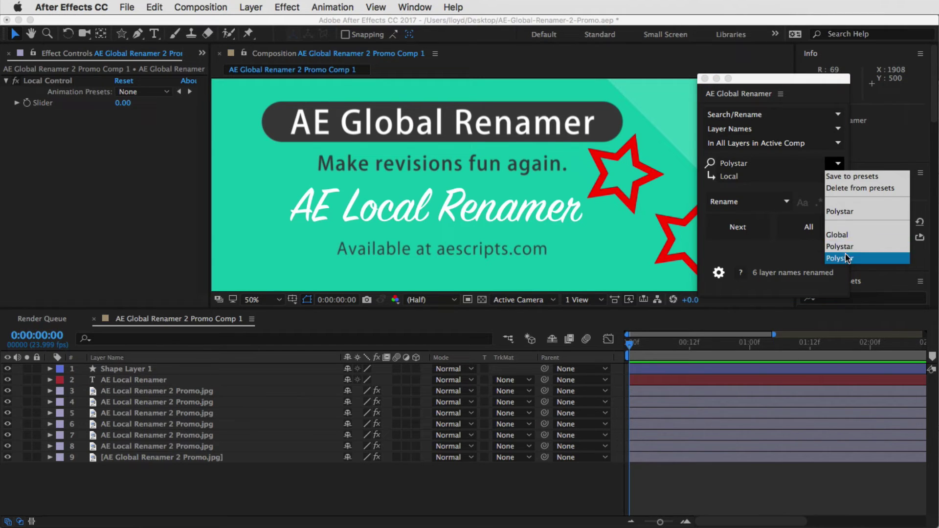
click(845, 248)
click(836, 161)
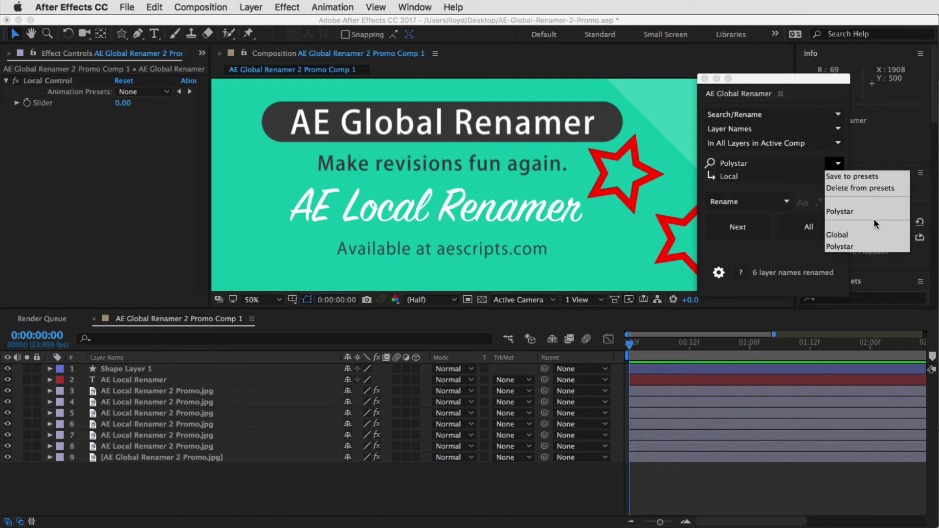
Add a second search-and-replace pair, and set the first pair to replace Local with Dog.
click(827, 156)
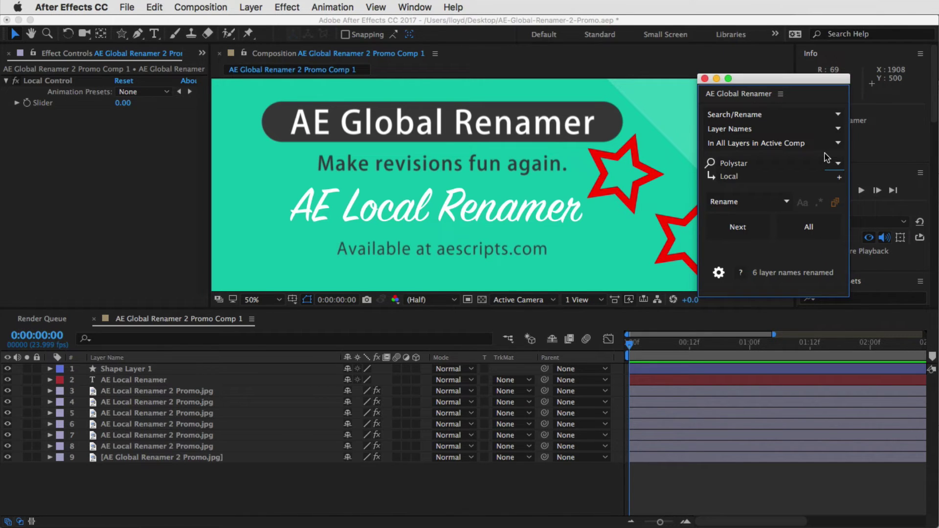
click(840, 178)
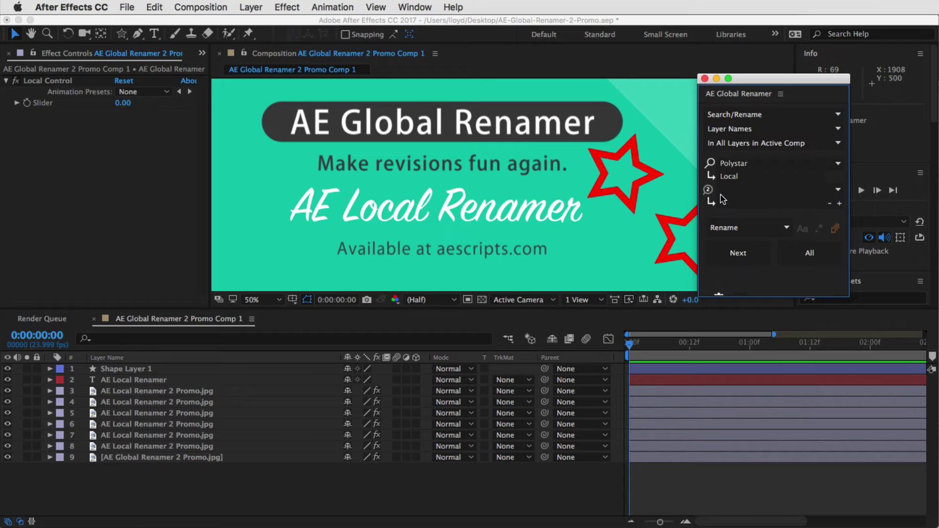
click(751, 166)
key(super+a)
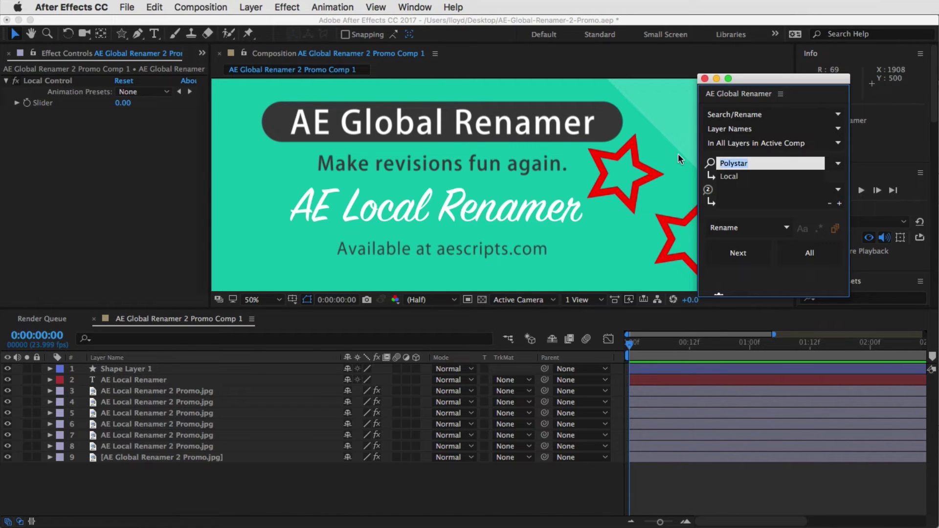
text(Local)
key(Tab)
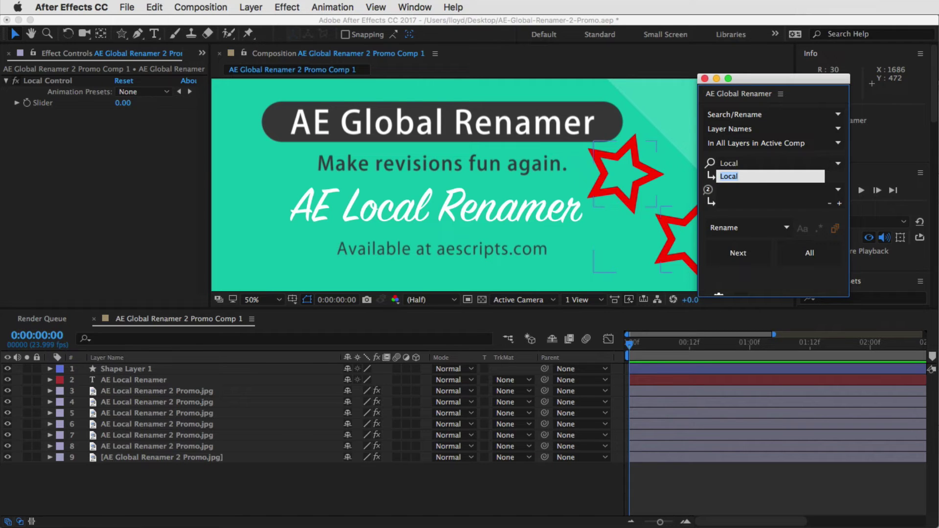
text(Dog)
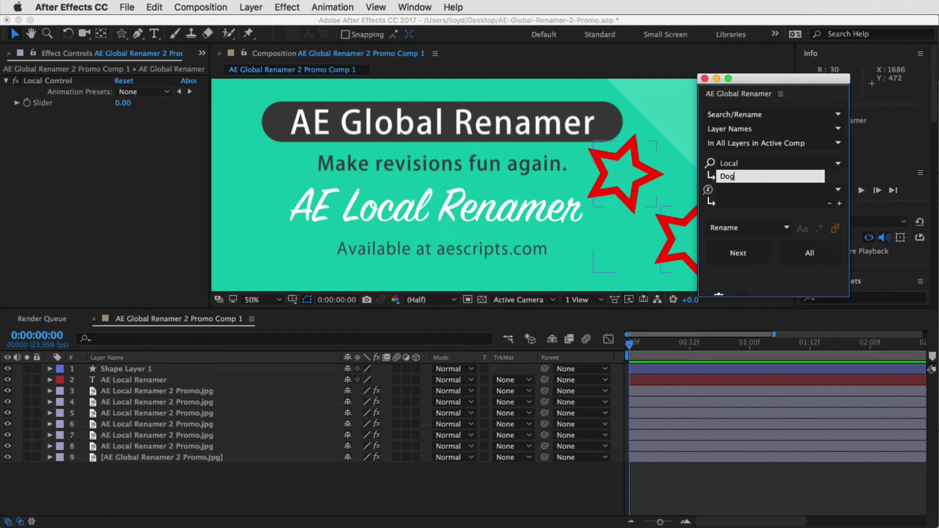
Set the second pair to replace Promo with Lomo and rename all matching duplicate layer names in the active comp.
click(740, 194)
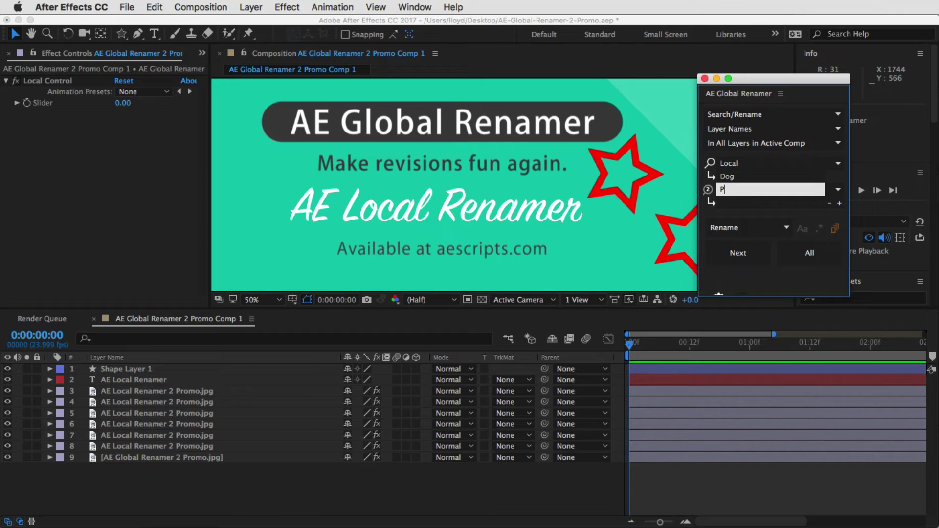
text(Promo)
key(Tab)
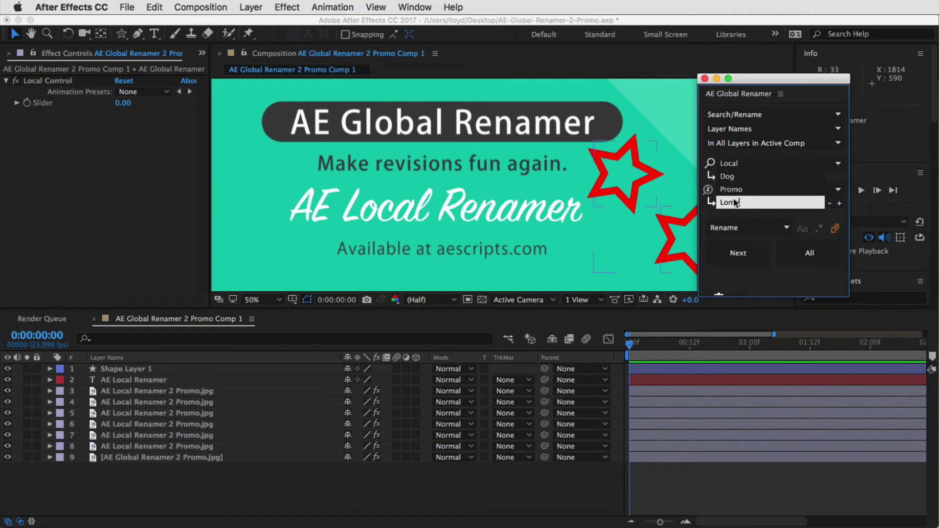
click(808, 255)
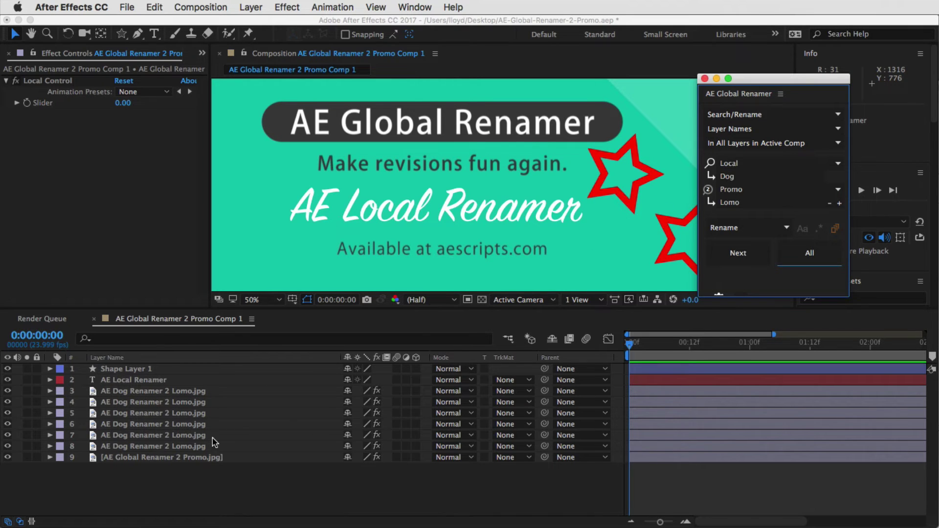
Add a third search-and-replace pair, and remove both the third and second pairs.
click(839, 203)
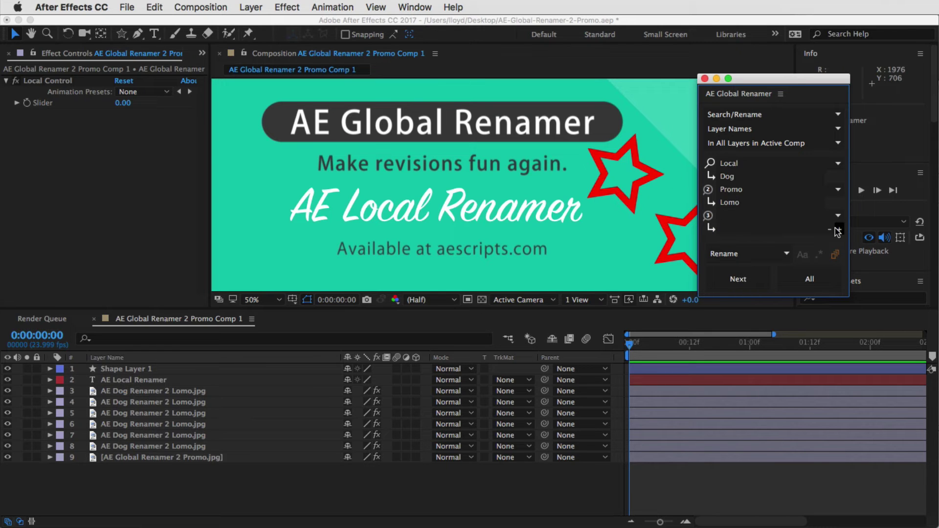
click(829, 229)
click(829, 203)
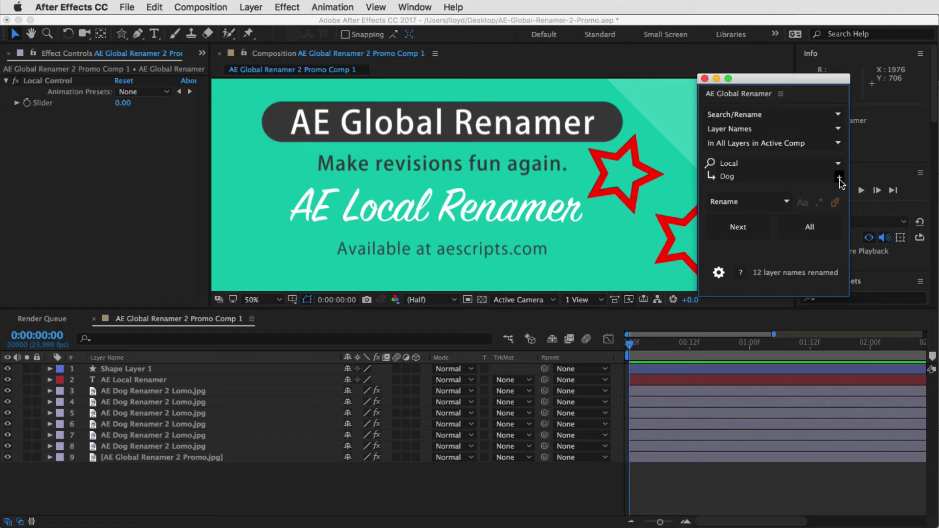
Add a second search-and-replace pair filled from the saved Polystar preset, and remove it again.
click(839, 178)
click(838, 191)
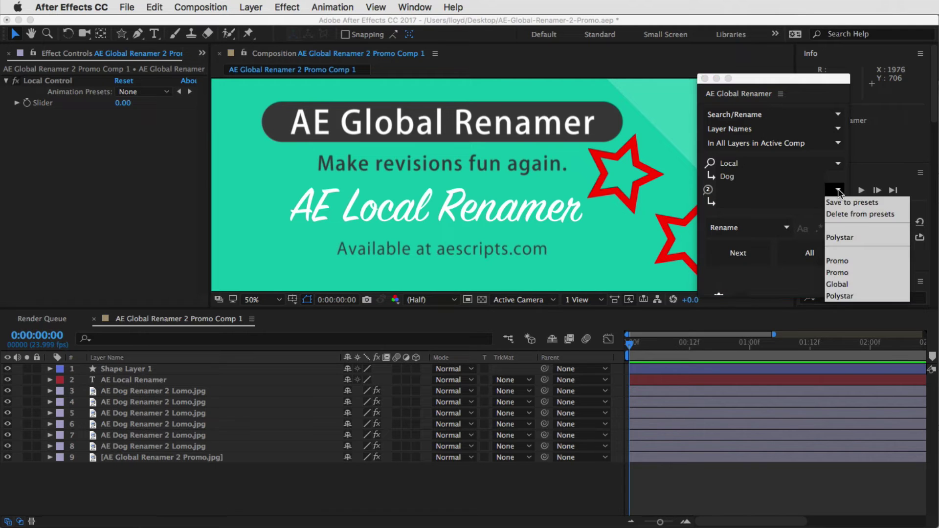
click(840, 238)
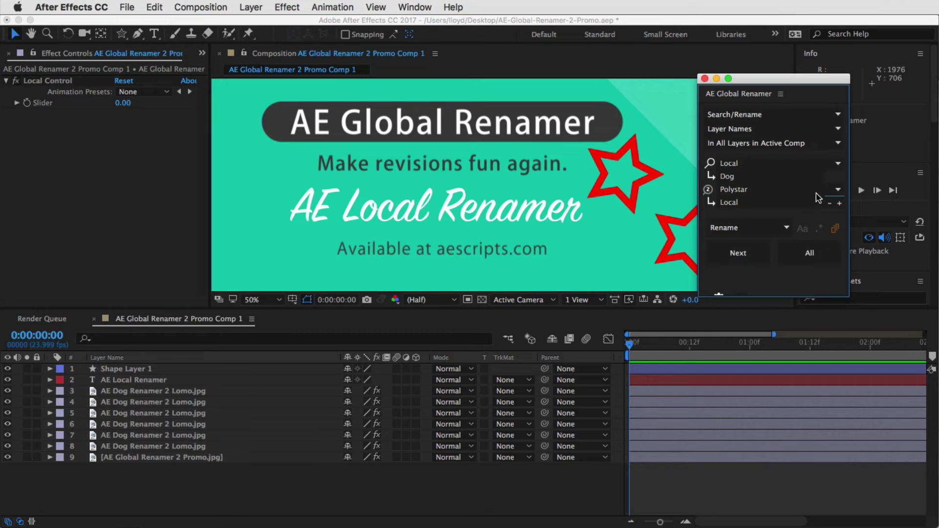
click(830, 203)
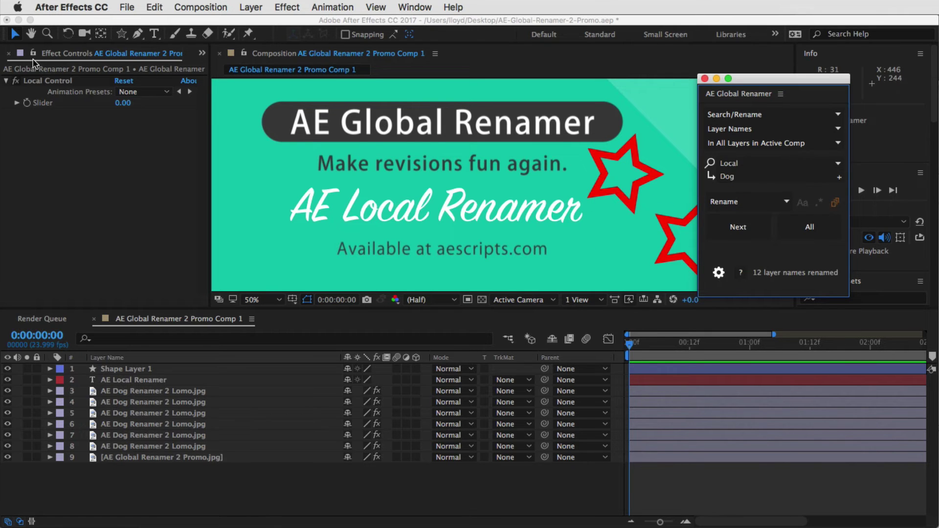
Show the Project panel and make it taller to list more compositions.
key(super+0)
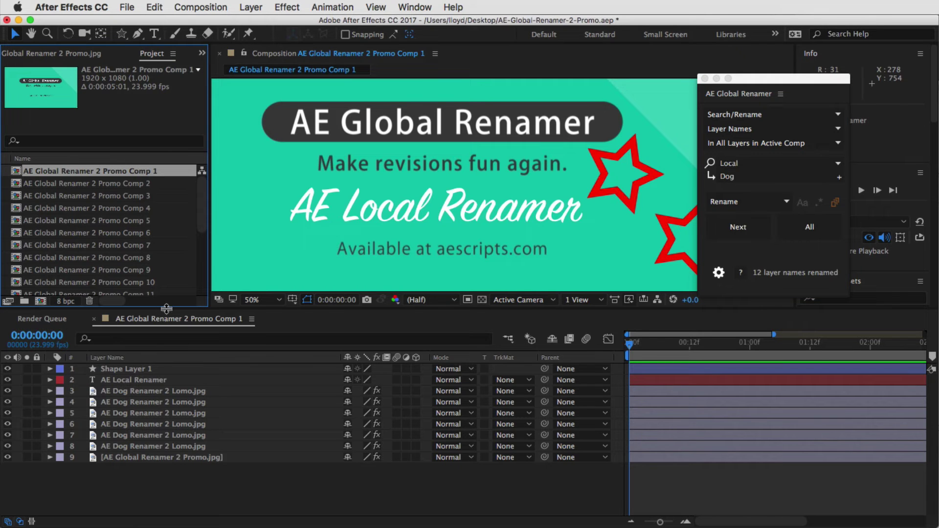
drag(166, 309, 162, 402)
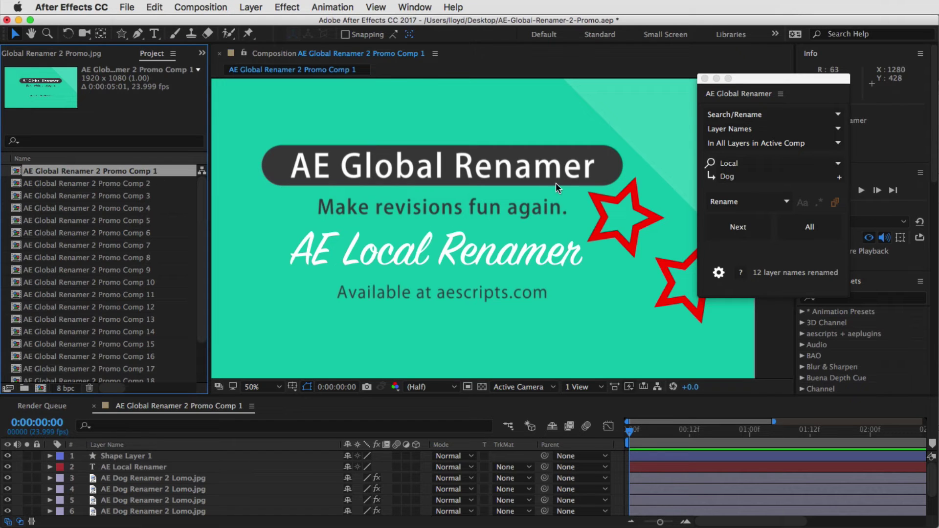
Set the search term of the remaining search-and-replace pair to AE.
click(756, 165)
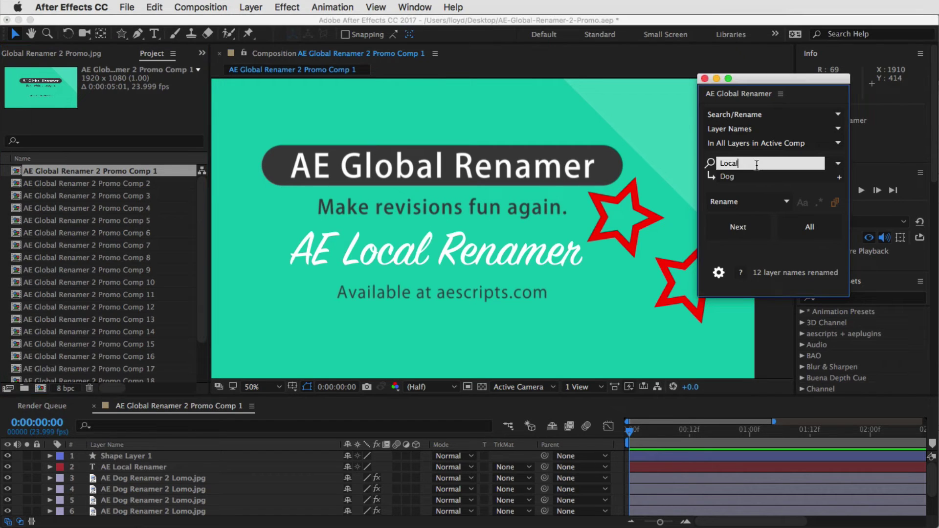
double_click(756, 163)
click(818, 203)
double_click(747, 165)
text(AE)
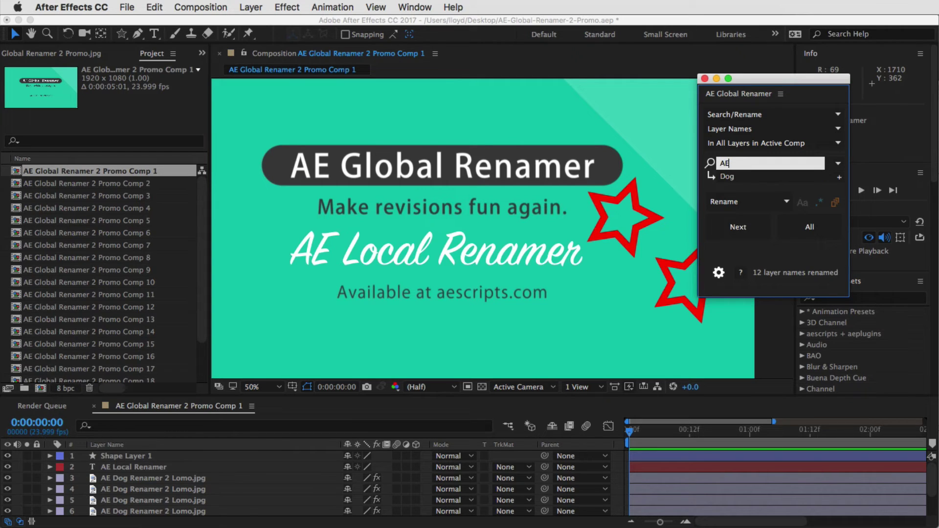